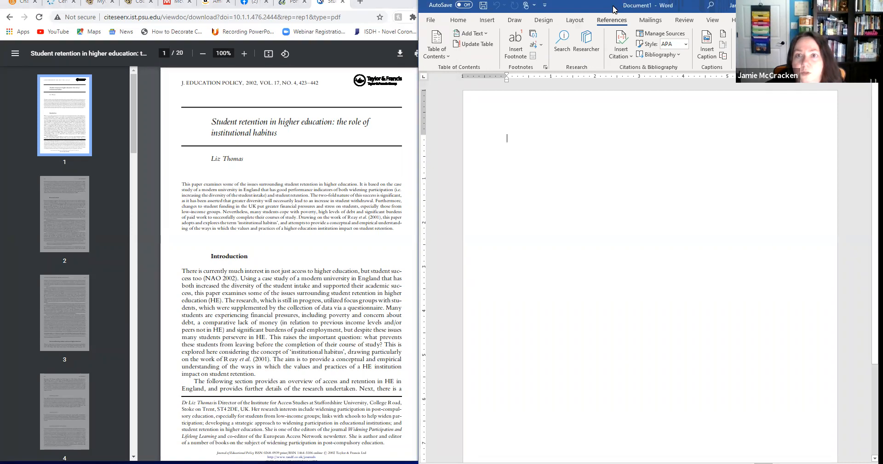
left_click_drag(612, 7, 611, 20)
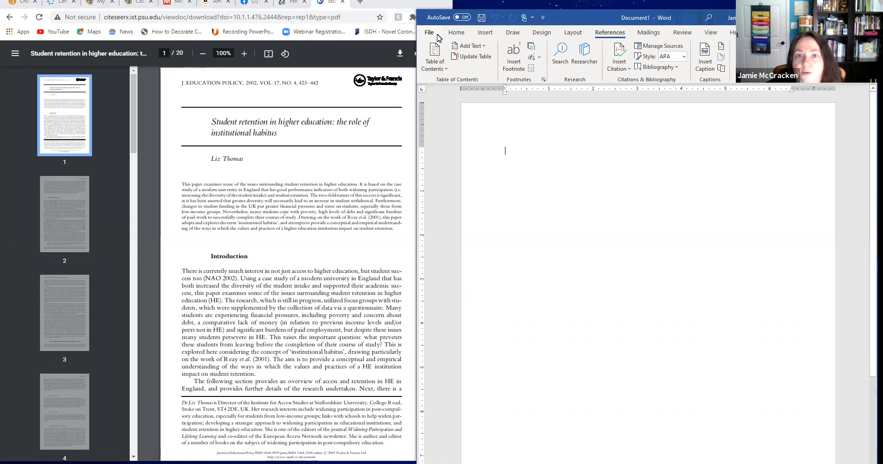
left_click(456, 33)
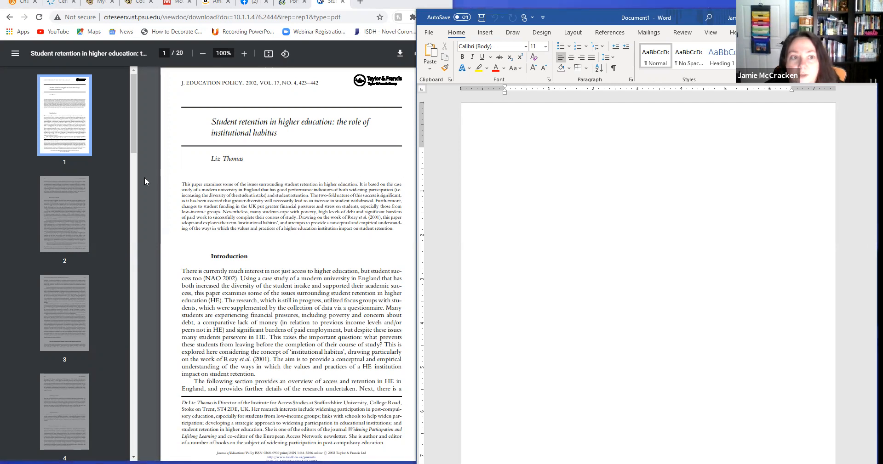
left_click(130, 194)
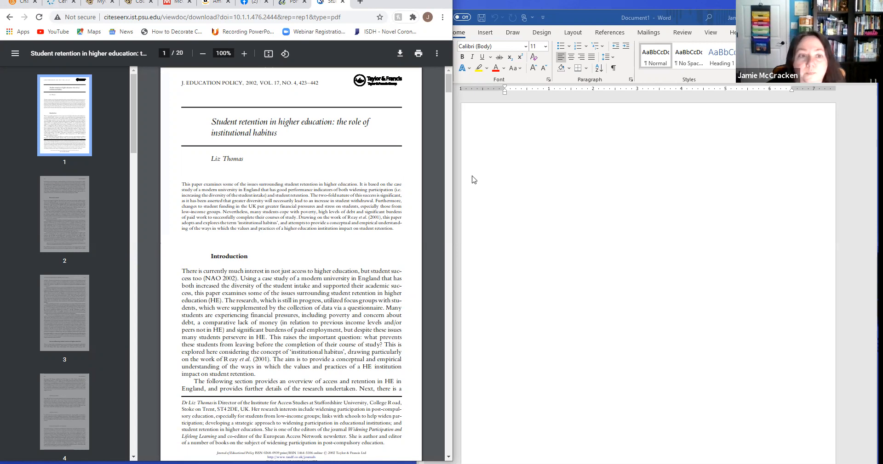
Add several blank lines at the top of the empty Word document.
left_click(538, 203)
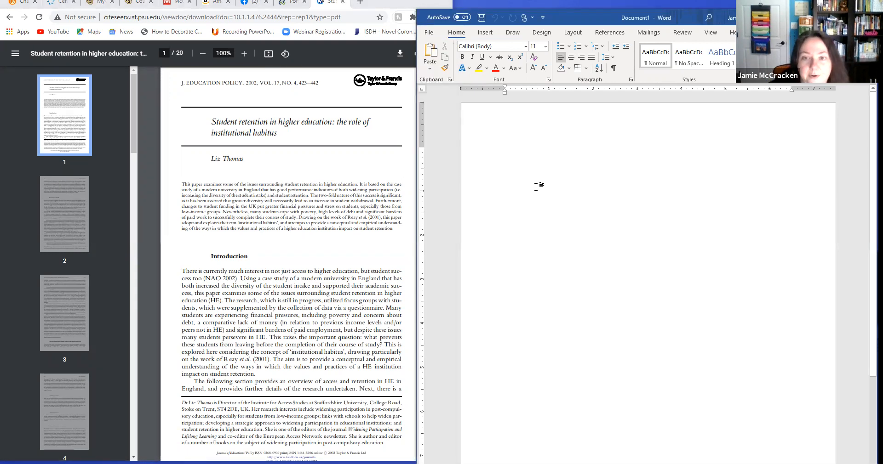
key("Return")
key("Return")
key("Return")
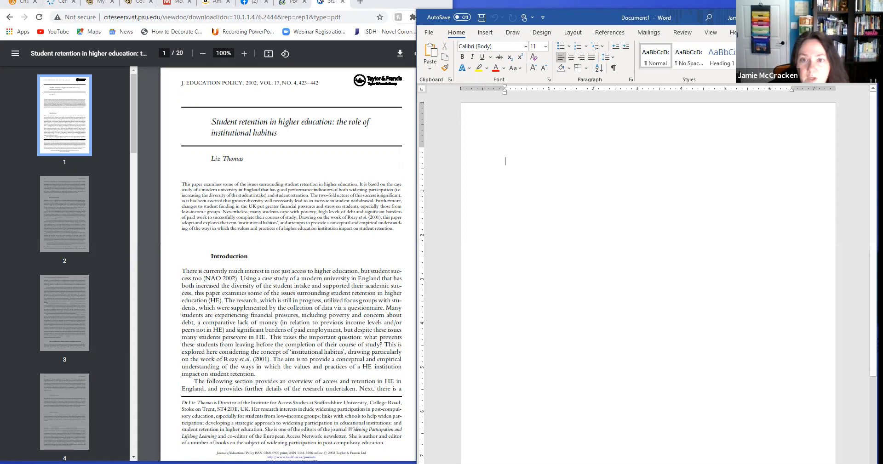
key("Return")
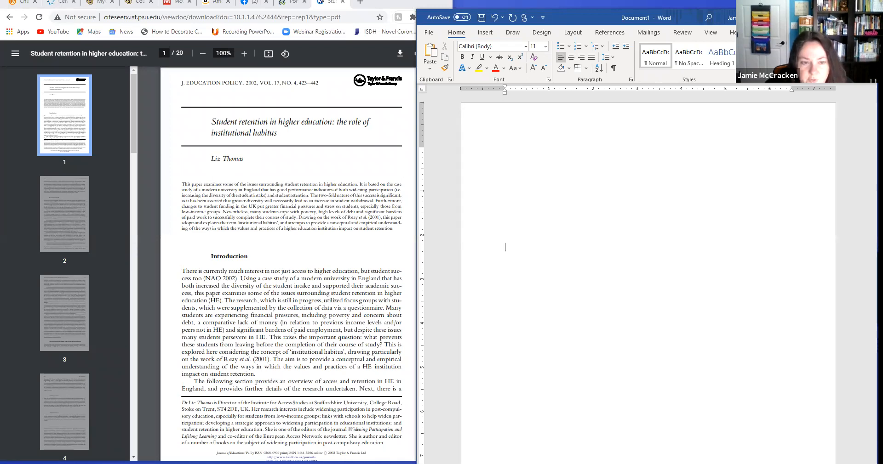
Write the quotation “There is currently much interest in not just access to higher education” in the document, enclosed in quotation marks.
type("There")
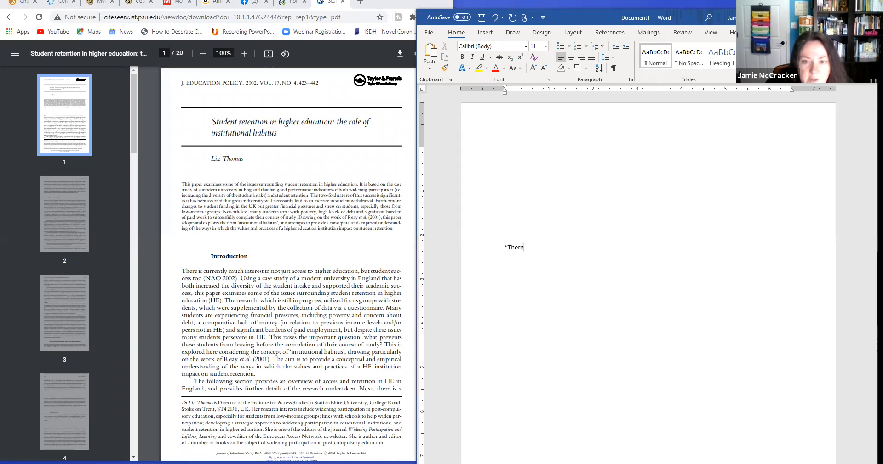
type(" is c")
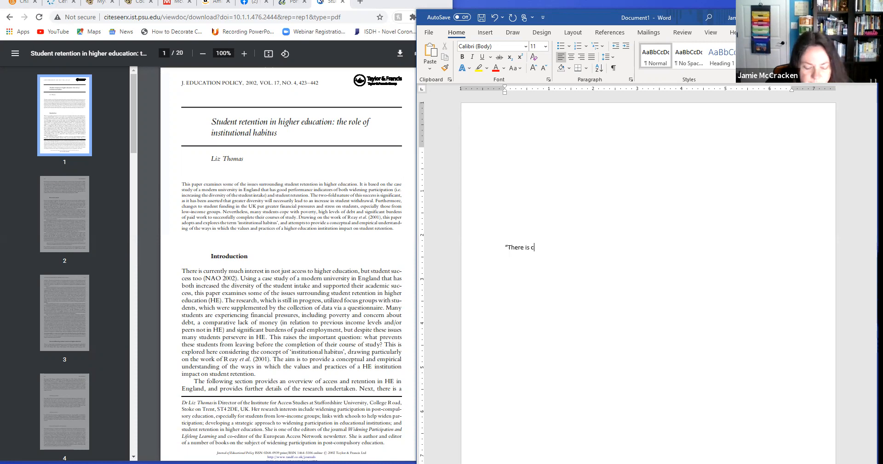
type("urrently")
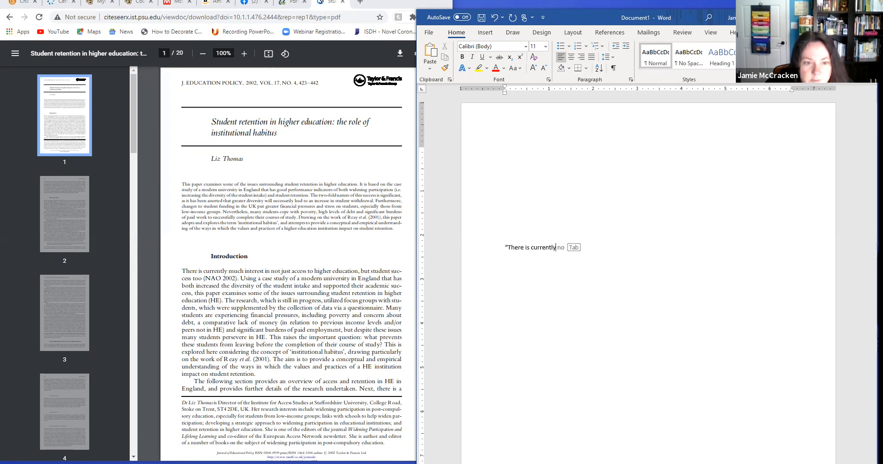
type(" much interest")
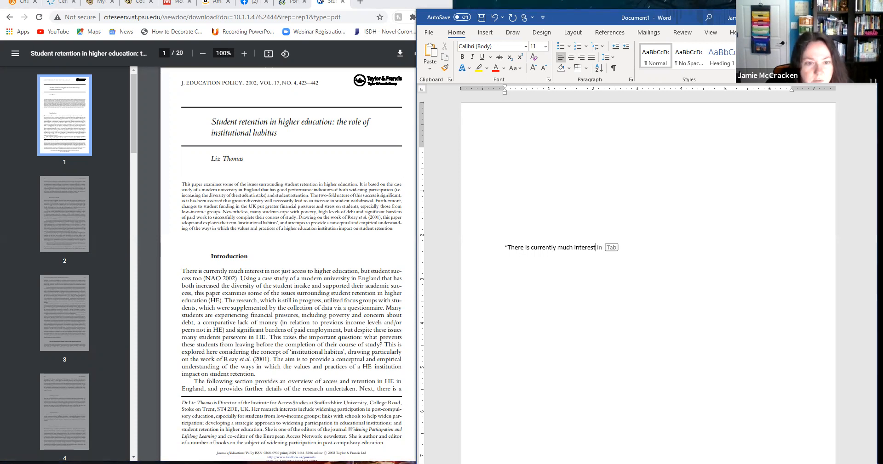
type(" in not just access ")
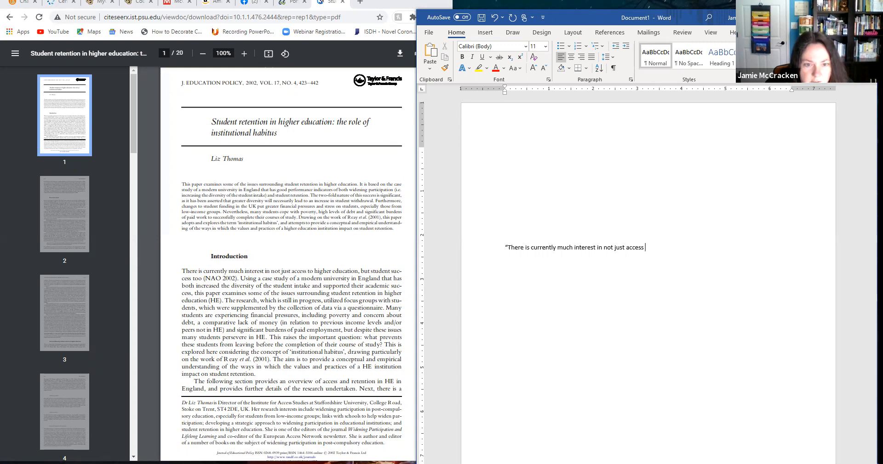
type("to hig")
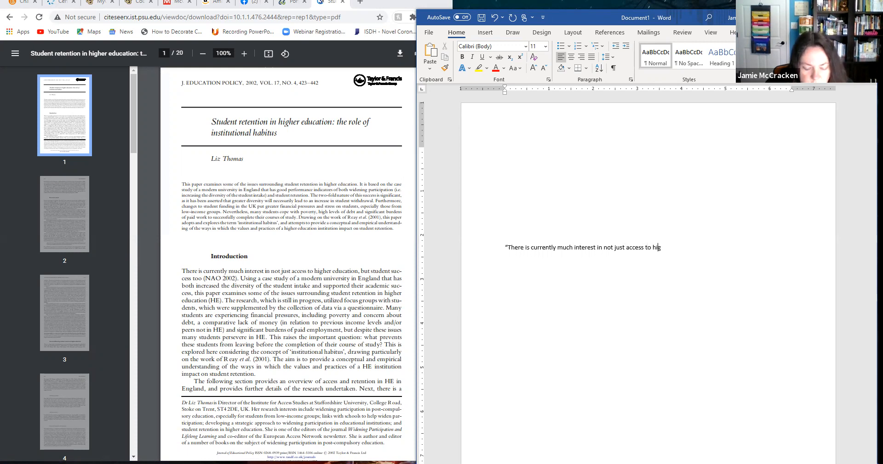
type("her education")
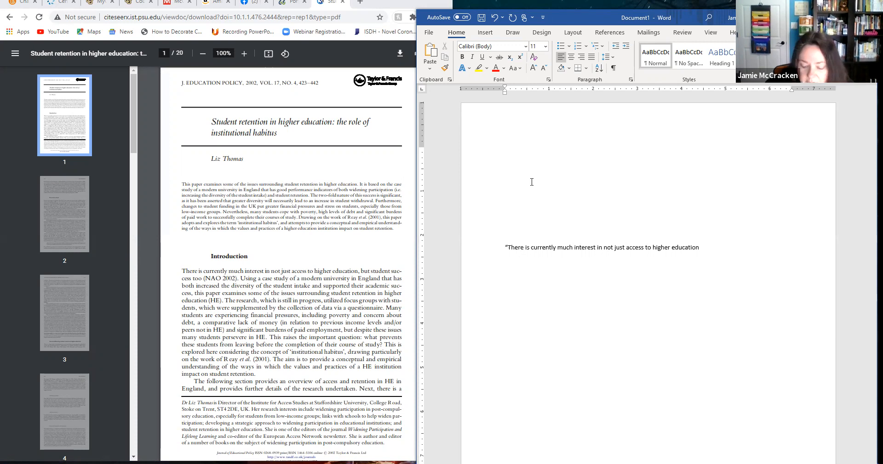
type("\"")
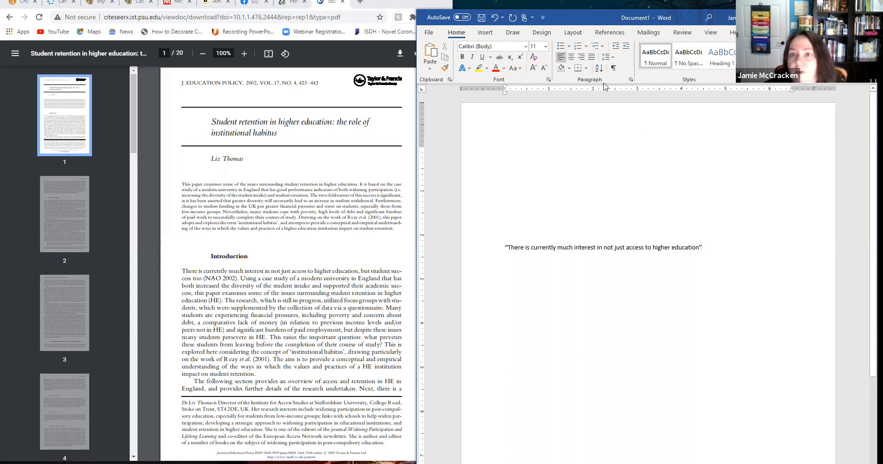
Set the document's citation style to APA Sixth Edition.
left_click(608, 33)
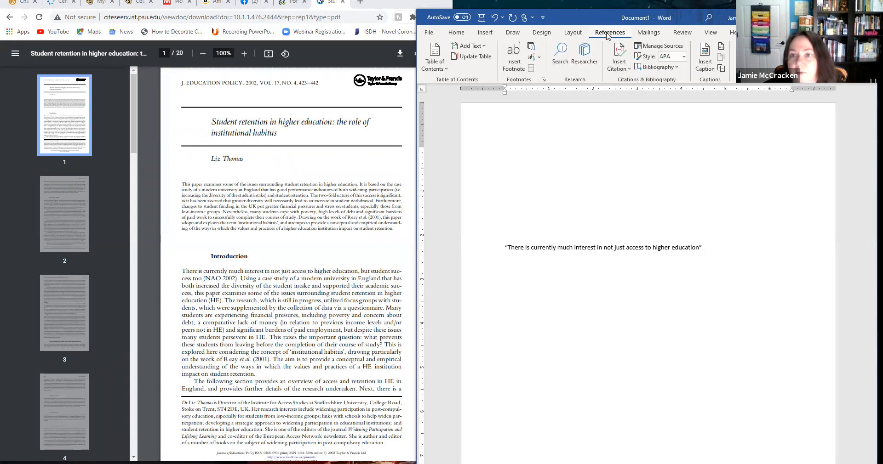
left_click(684, 57)
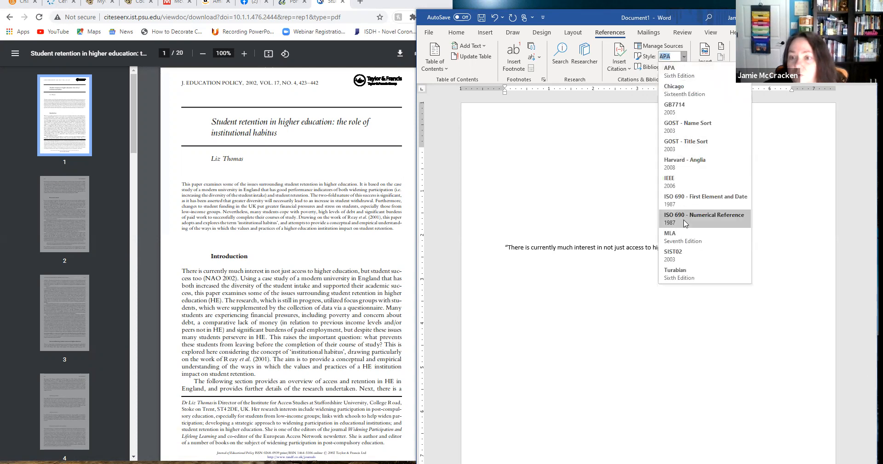
left_click(683, 73)
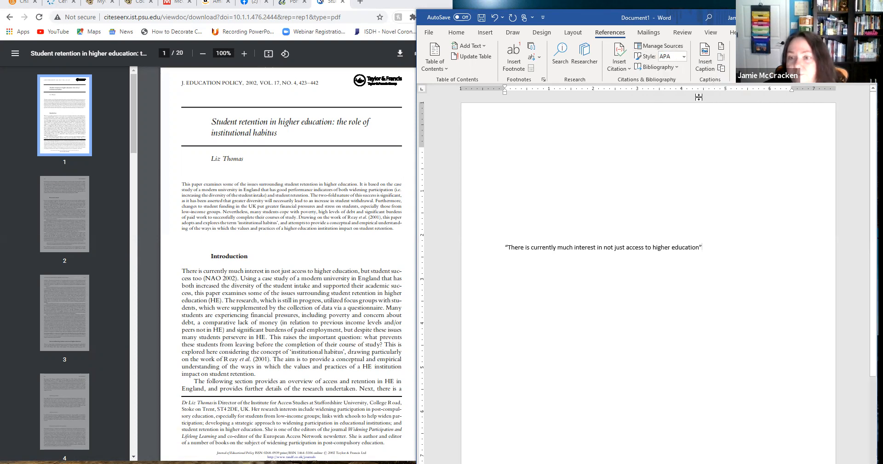
Start a new citation source after the quotation and set its source type to Journal Article.
left_click(620, 59)
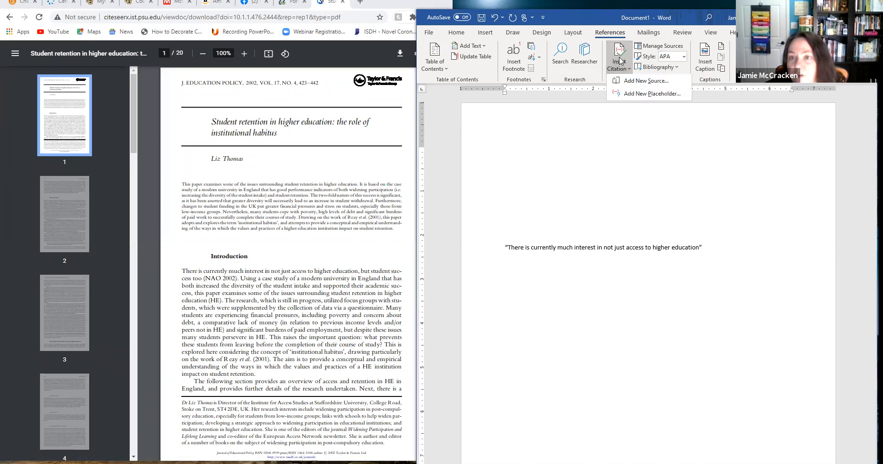
left_click(632, 83)
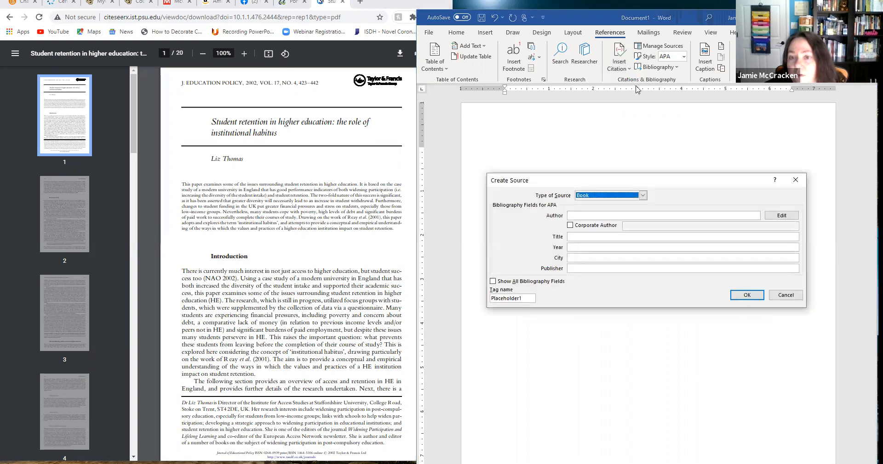
left_click_drag(650, 181, 645, 151)
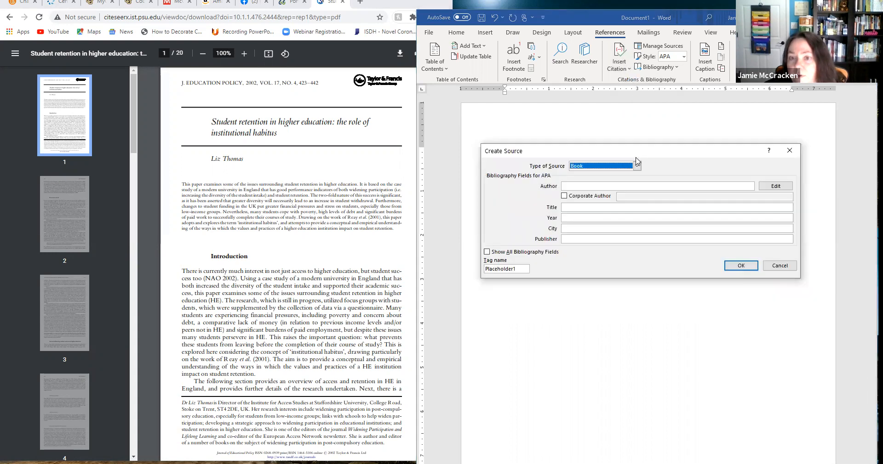
left_click(637, 166)
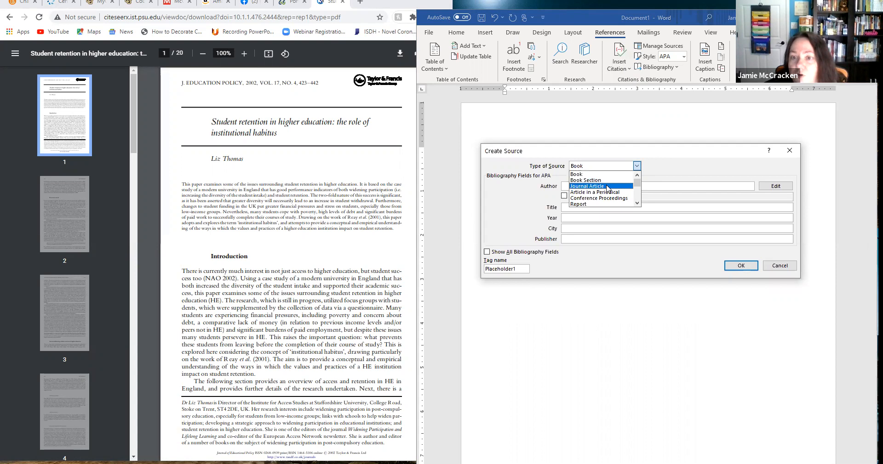
scroll(607, 189, "down", 3)
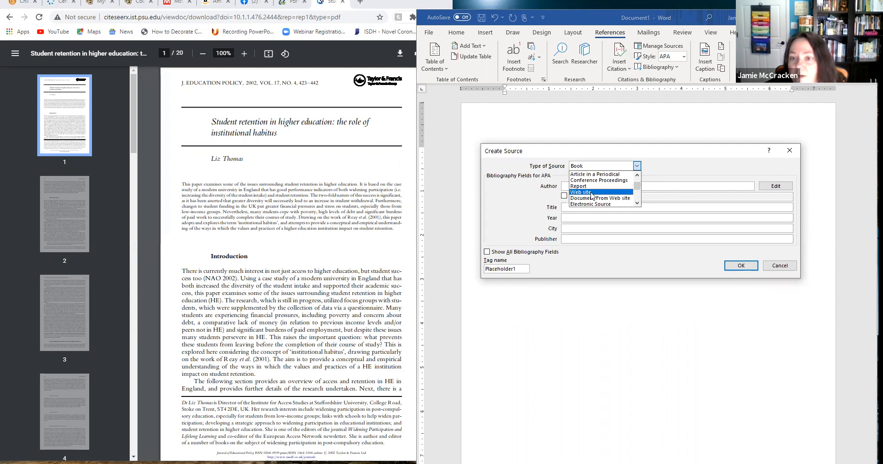
scroll(592, 197, "down", 1)
scroll(592, 199, "down", 2)
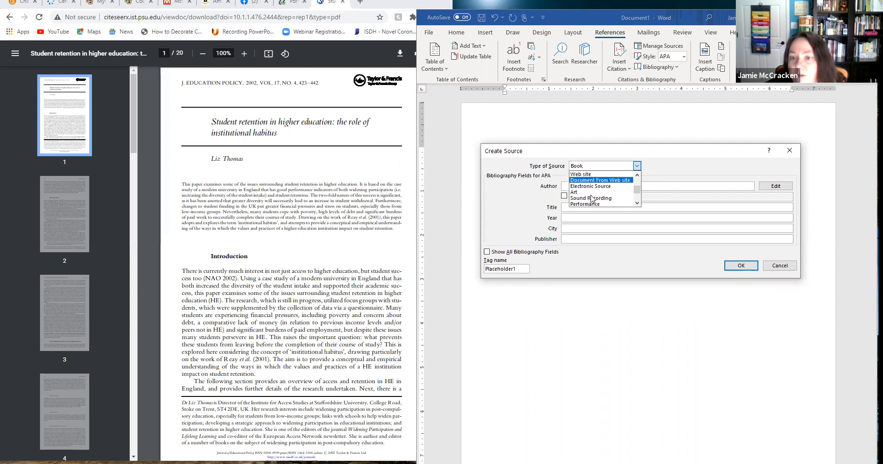
scroll(593, 198, "down", 3)
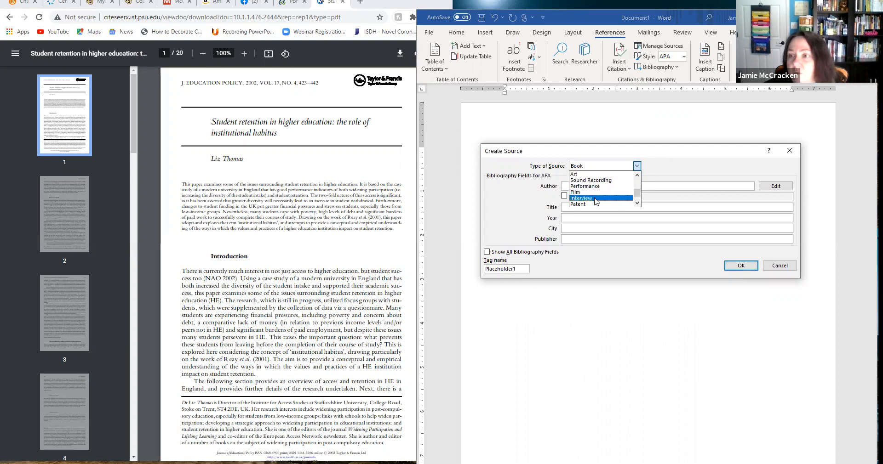
scroll(596, 201, "down", 2)
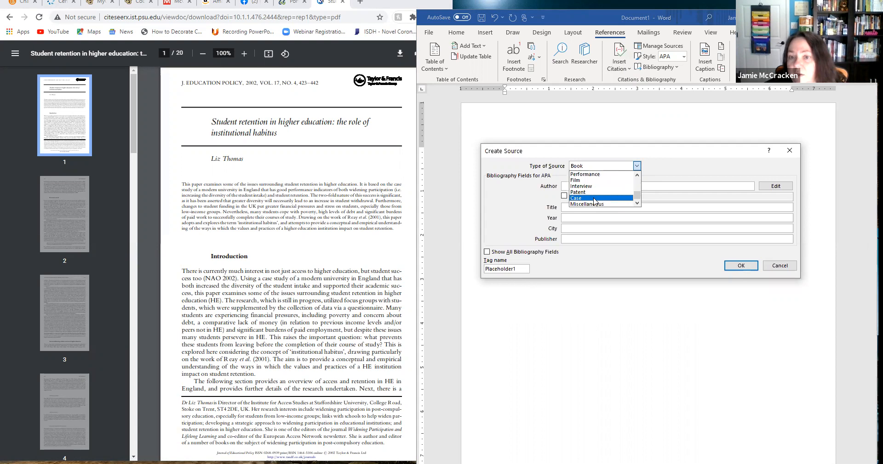
scroll(595, 194, "up", 4)
scroll(594, 194, "up", 1)
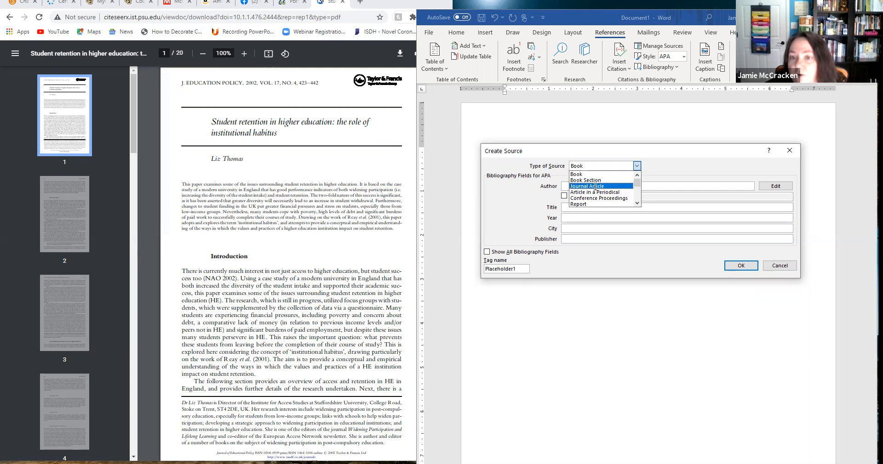
left_click(595, 187)
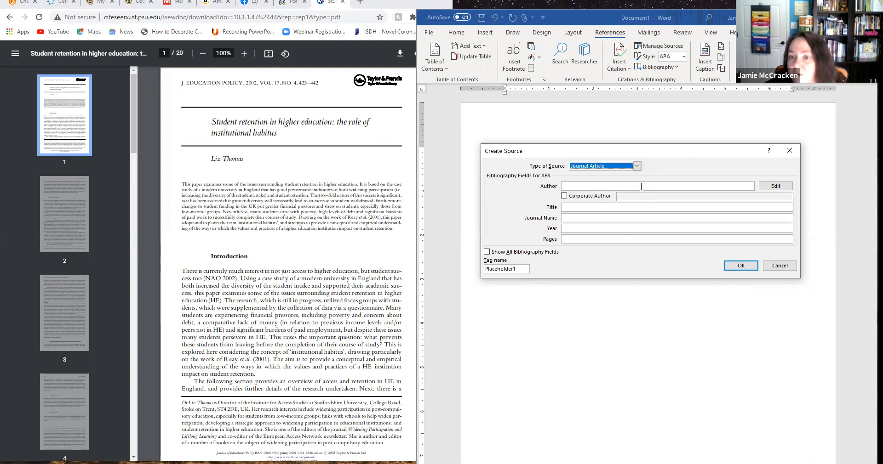
Add the article author's last and first name to the new source as its author.
left_click(775, 186)
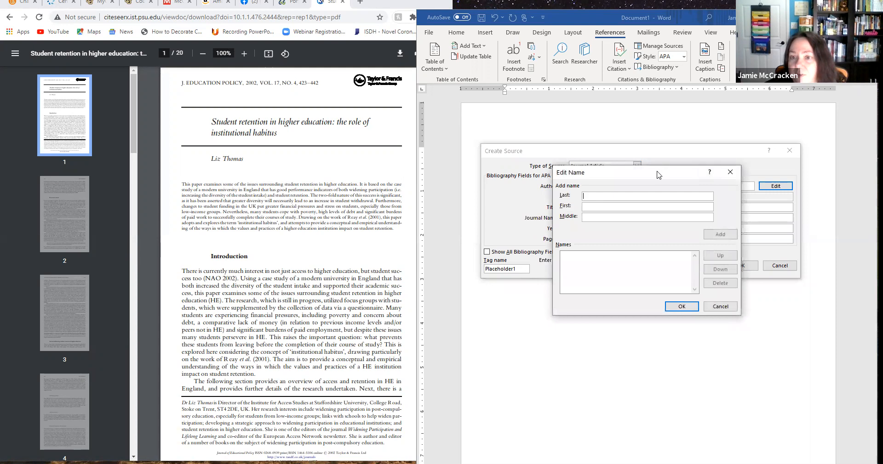
left_click_drag(618, 171, 577, 166)
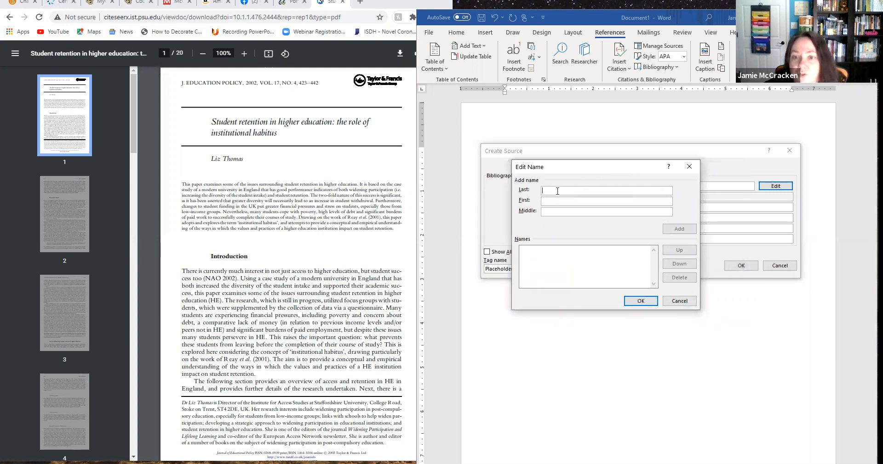
type("THomas")
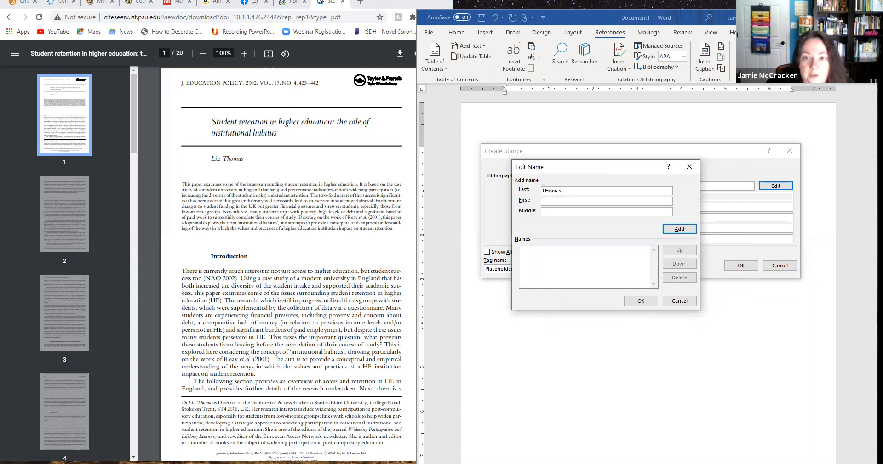
left_click(546, 190)
key("BackSpace")
type("h")
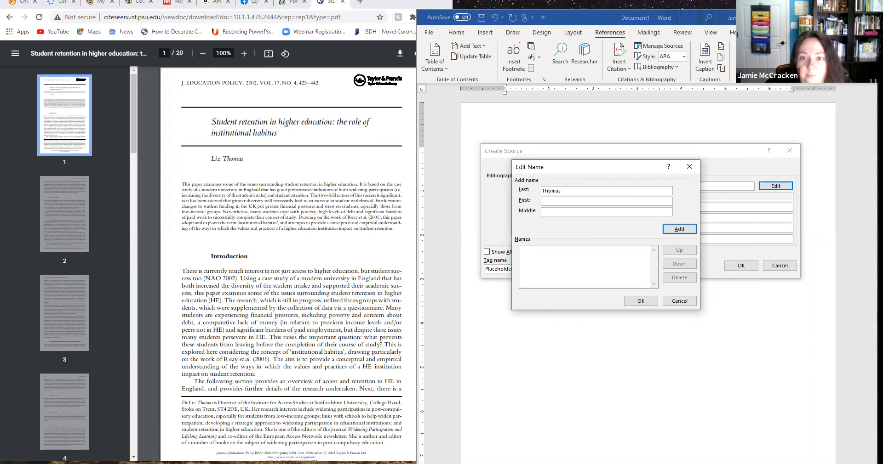
type("Liz")
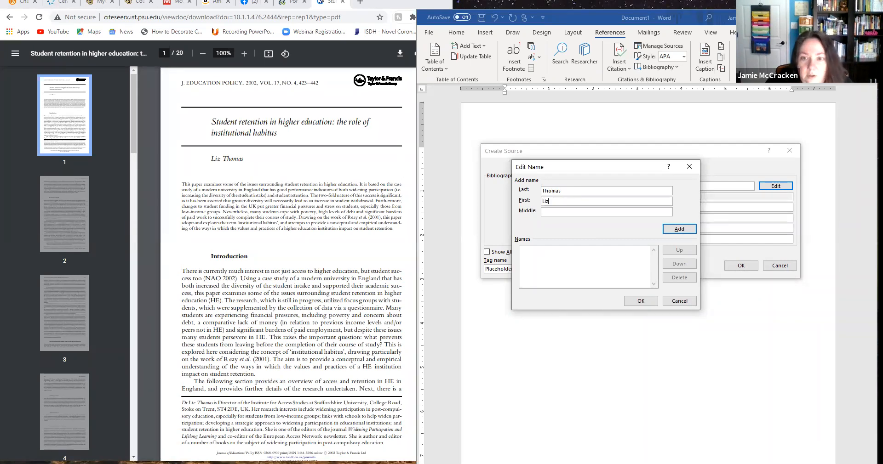
left_click(688, 232)
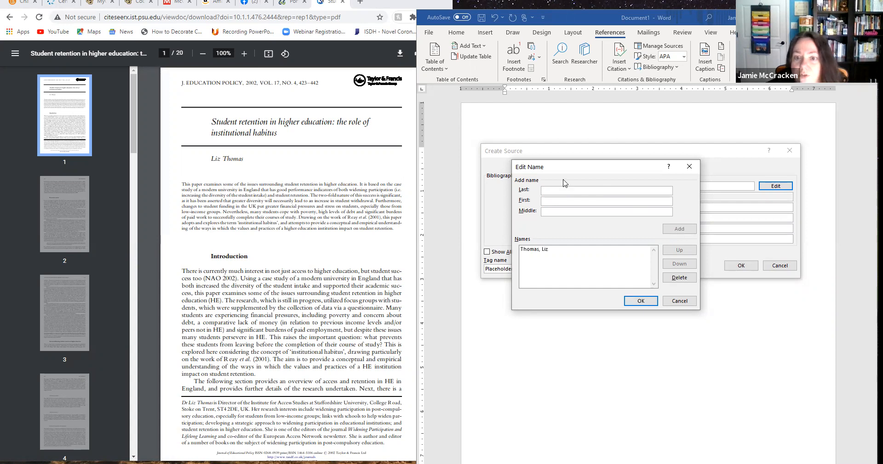
left_click(641, 302)
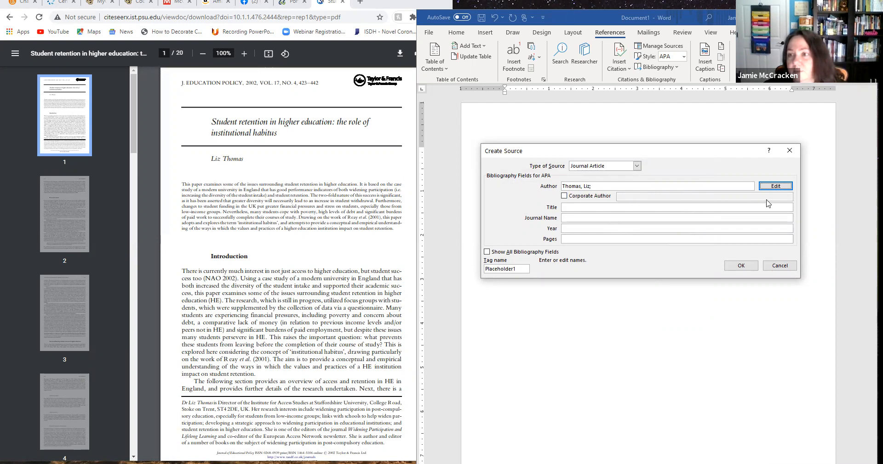
Set the new source's title to “Student Retention in Higher Education: The Role of Institutional Habitus”.
left_click(573, 207)
type("Student")
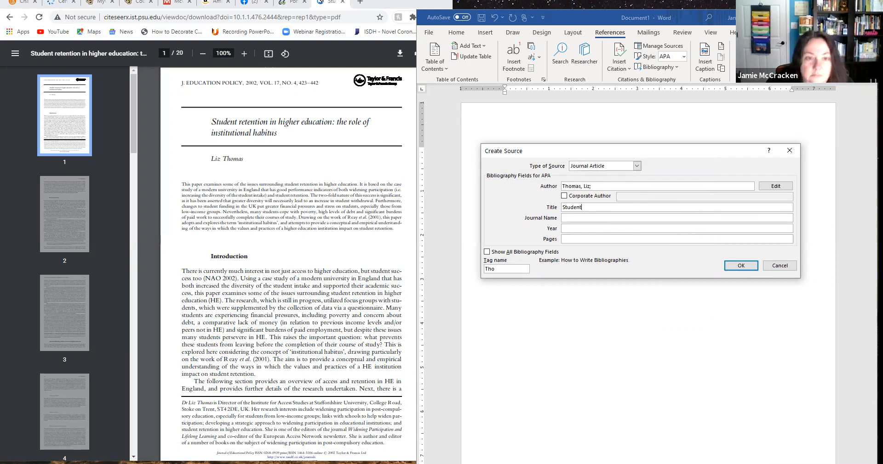
type(" Retention in ")
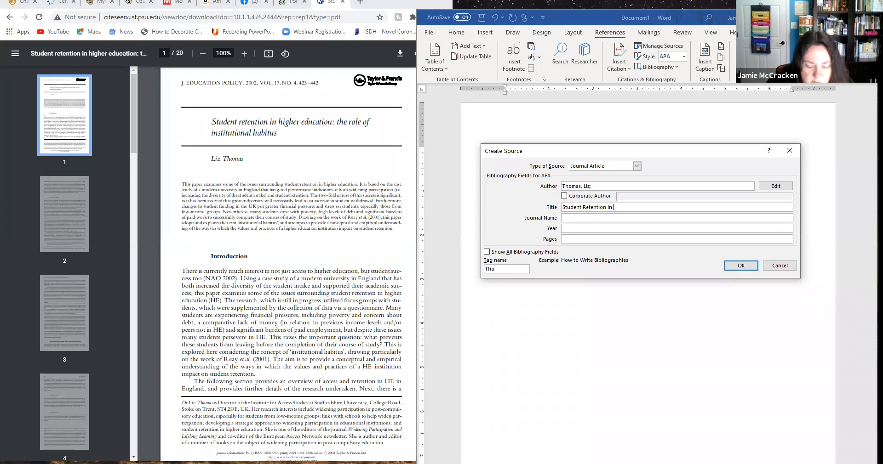
type("Higher Education")
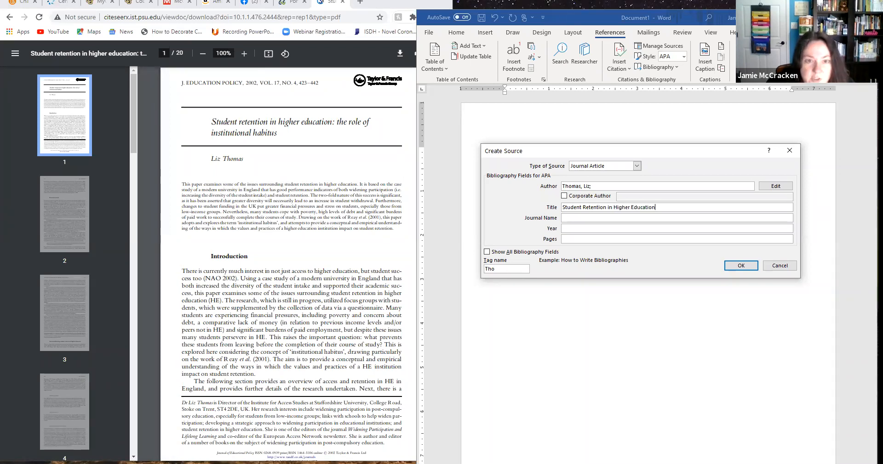
type(": The Role of ")
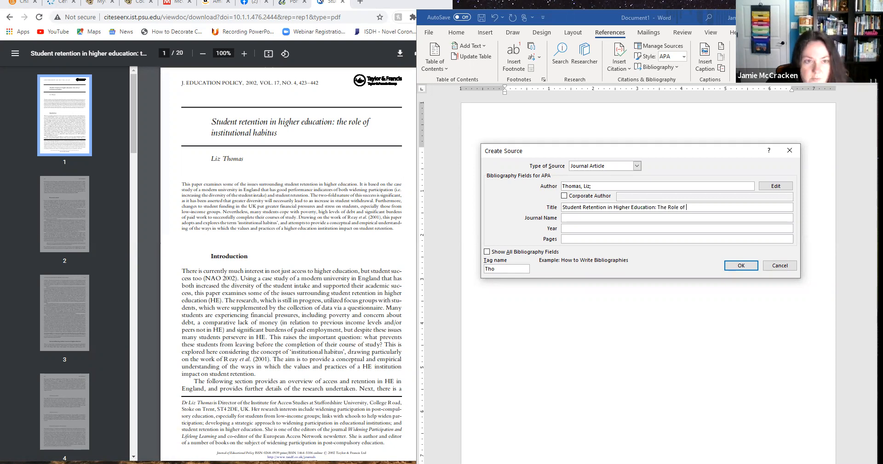
type("Institutional")
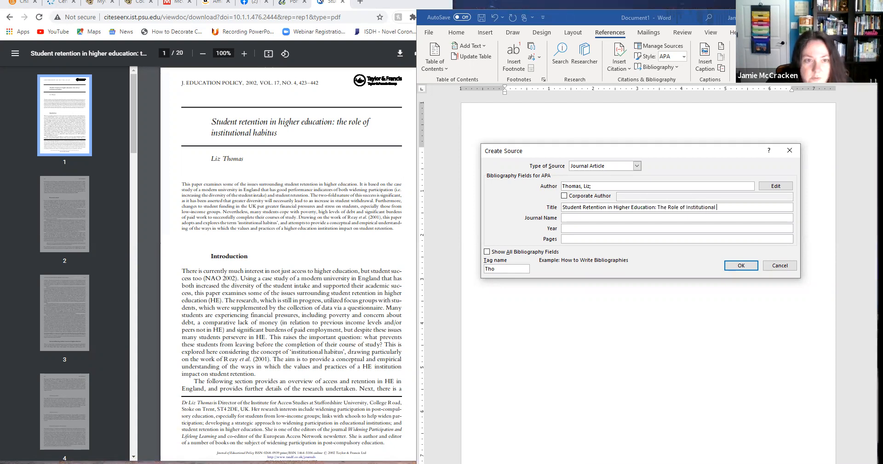
type(" Habitus")
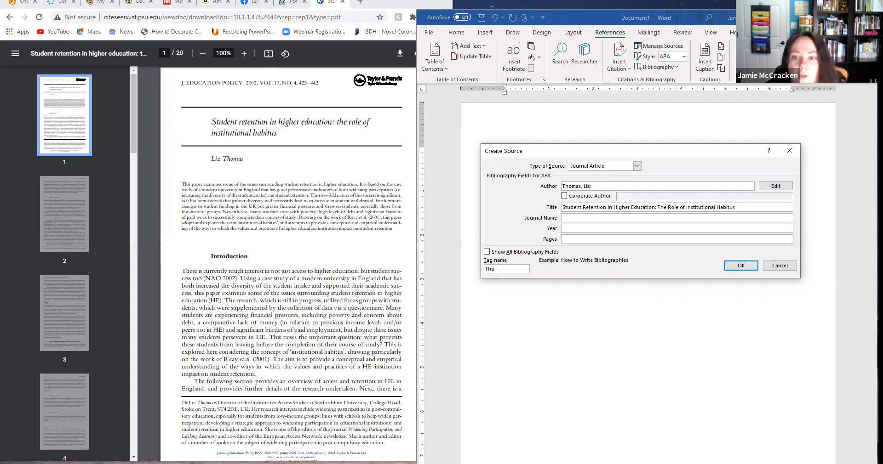
Enter “Journal of Educational Policy” as the source's journal name.
left_click(574, 218)
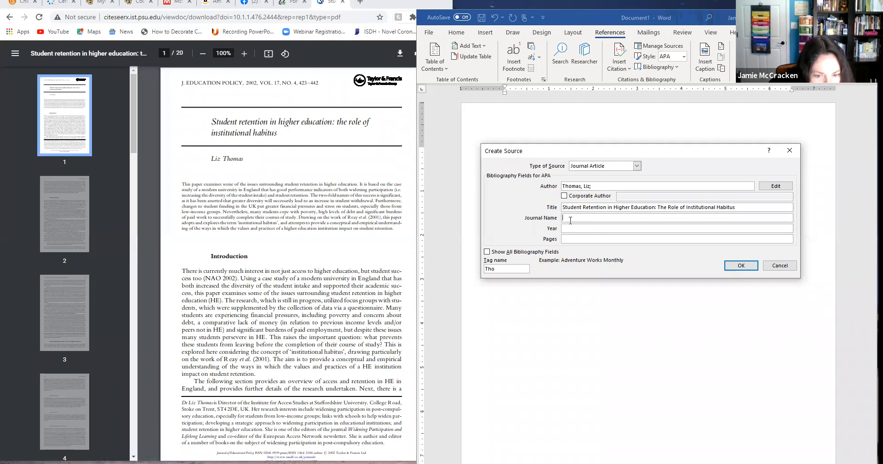
type("Jo")
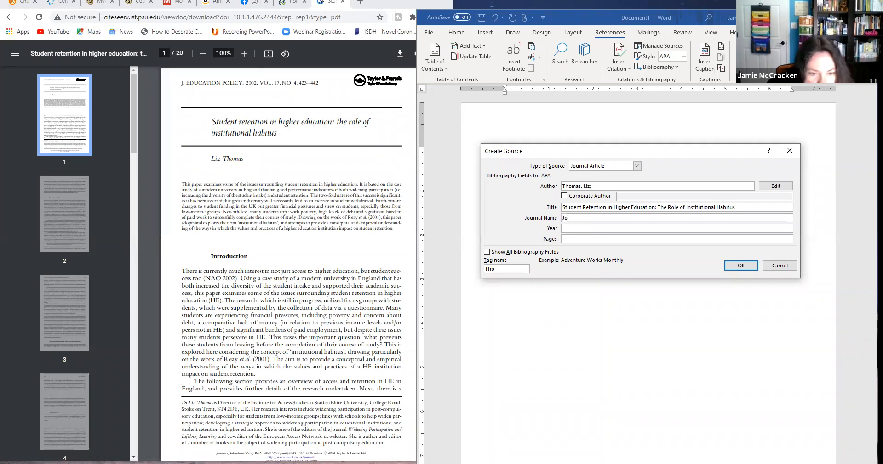
type("urnal")
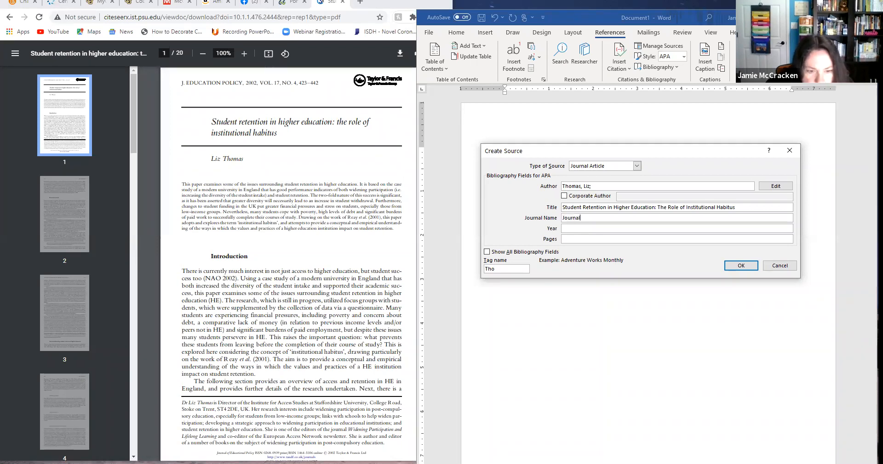
type(" of E")
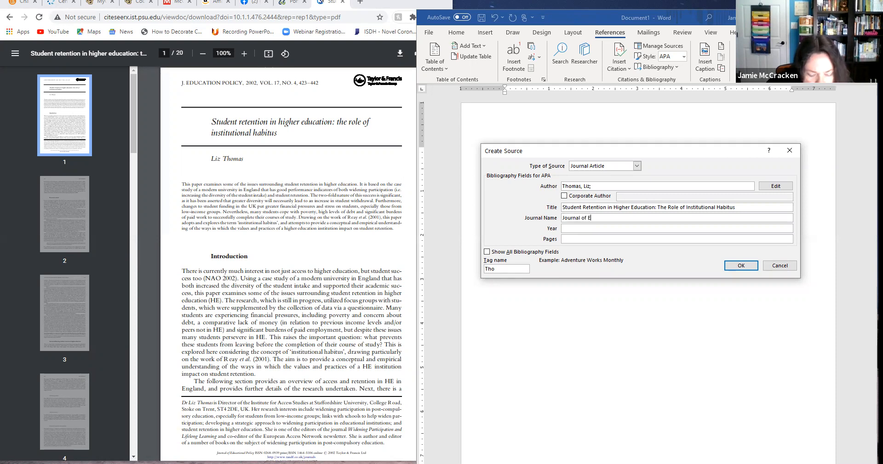
type("ducational P")
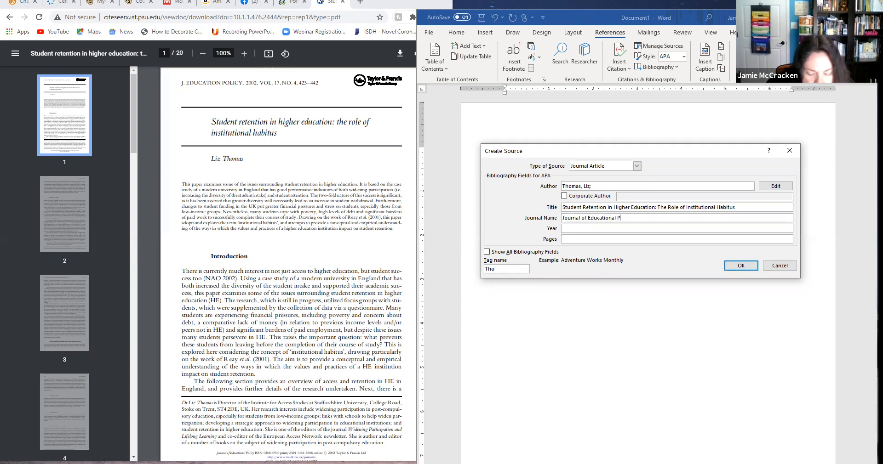
type("olic")
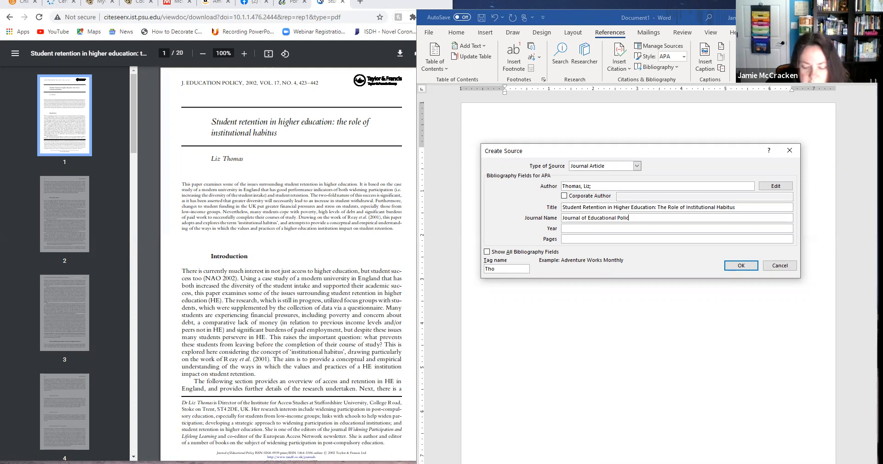
type("uy")
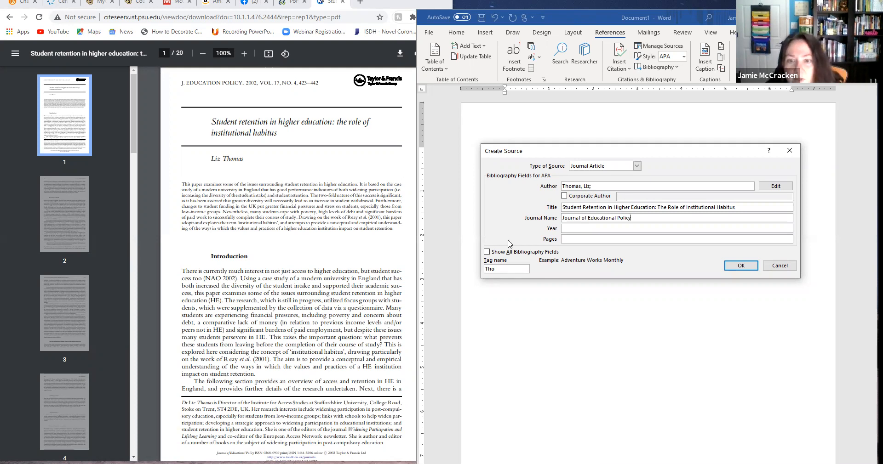
Check the article's first pages for its publication details and set the source's year to 2002.
left_click(581, 228)
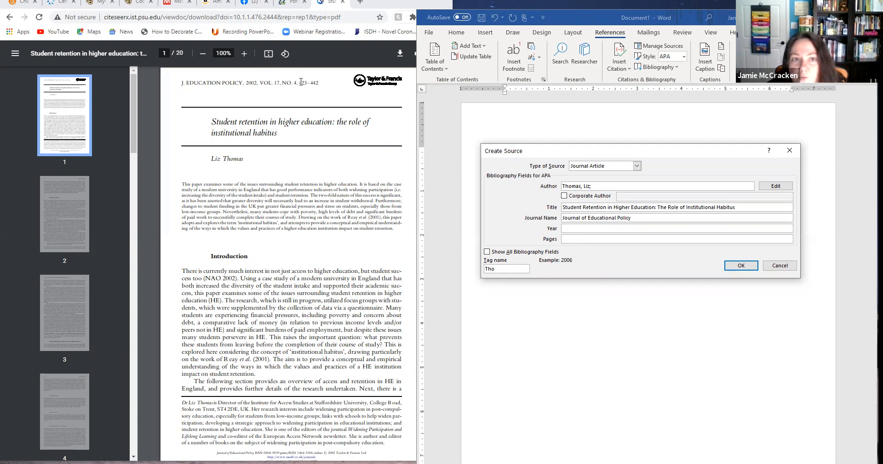
scroll(377, 200, "down", 3)
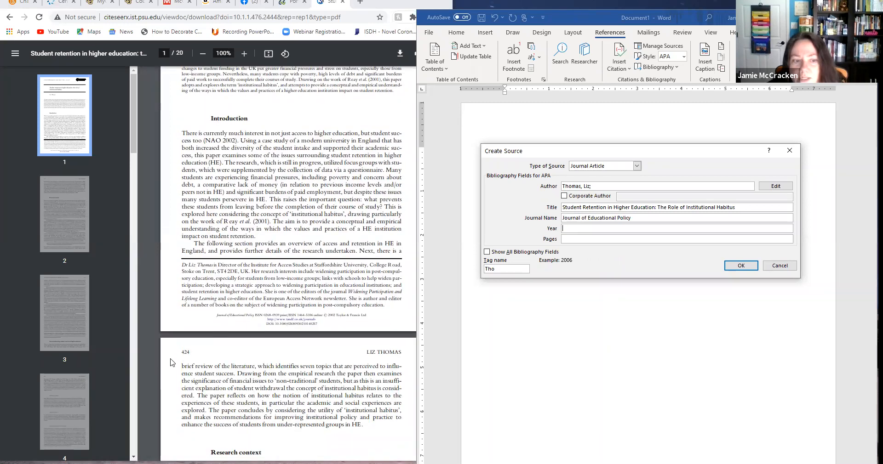
scroll(189, 352, "down", 2)
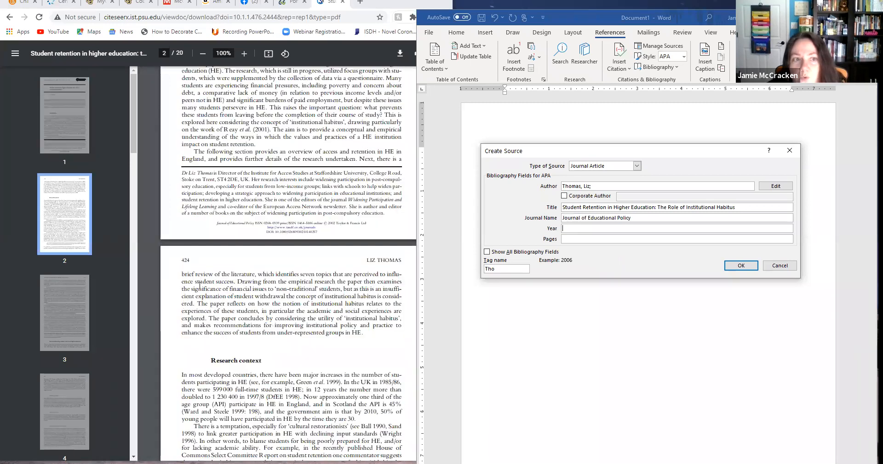
scroll(257, 184, "up", 5)
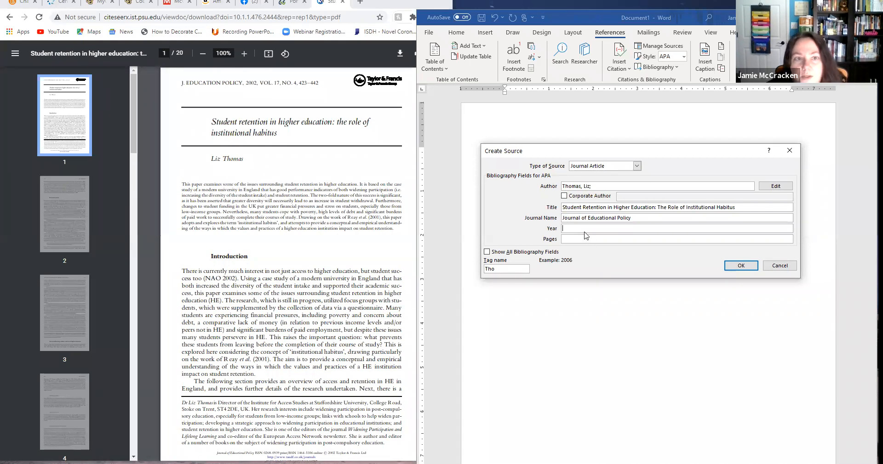
type("2002")
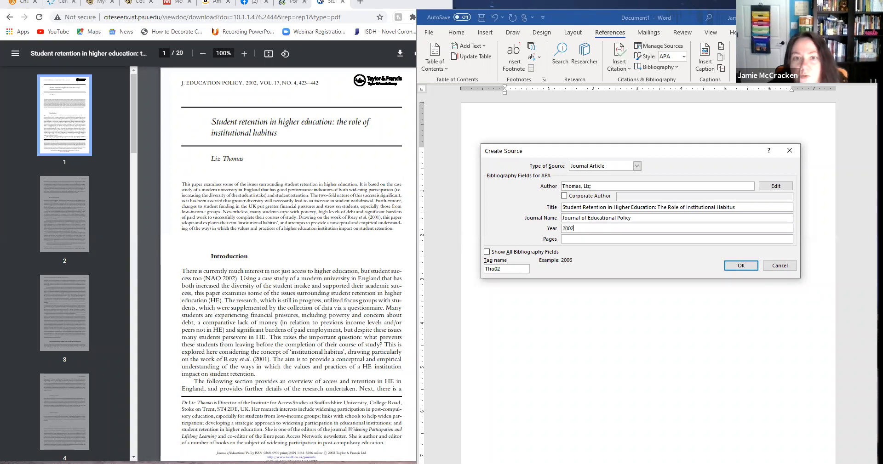
Set the source's page range to 423-442 and save the source so its citation is inserted after the quotation.
left_click(574, 239)
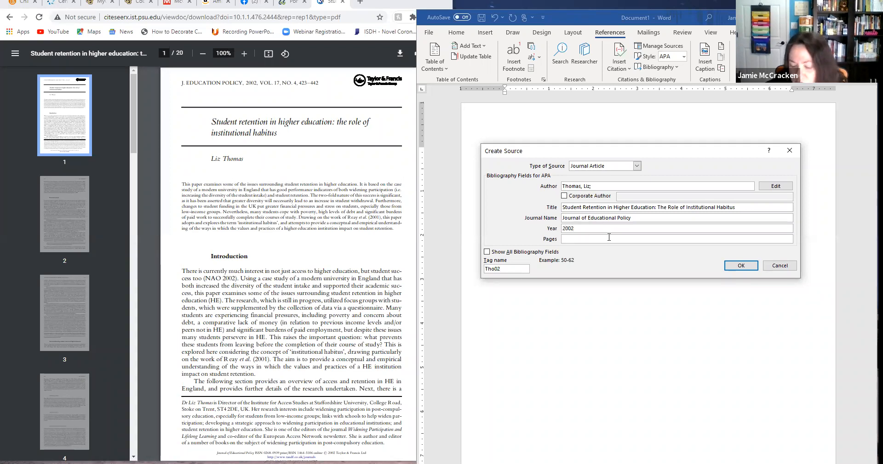
type("423")
type("-424")
key("BackSpace")
key("BackSpace")
type("4")
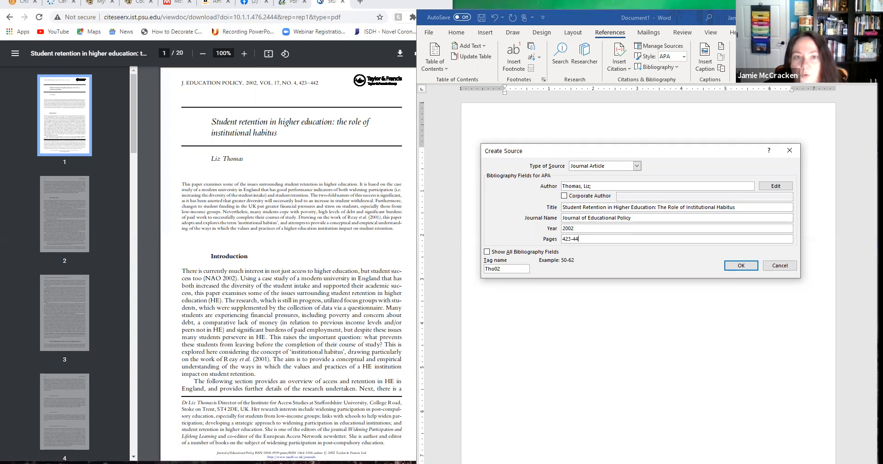
type("2")
left_click(736, 265)
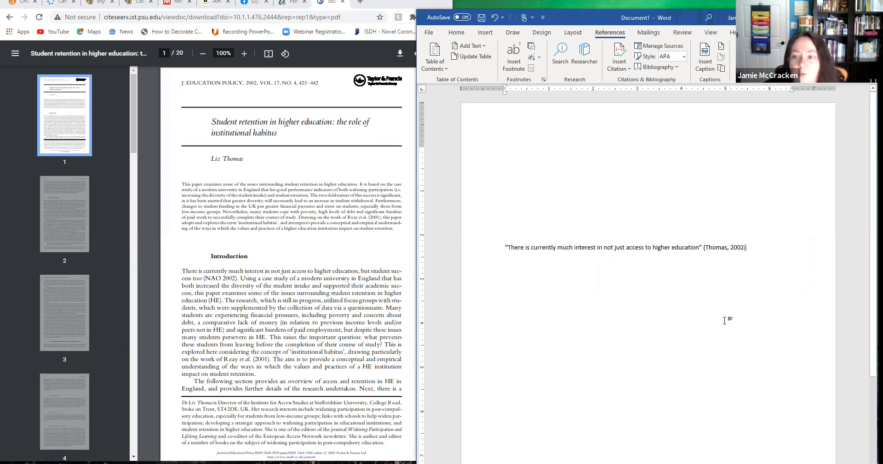
Write the section title “Introduction” on a separate line above the quotation.
left_click(522, 195)
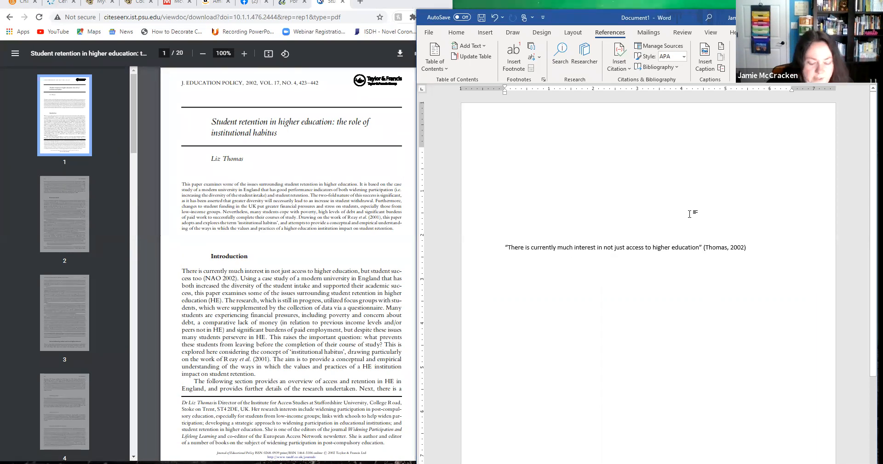
type("Introdutio")
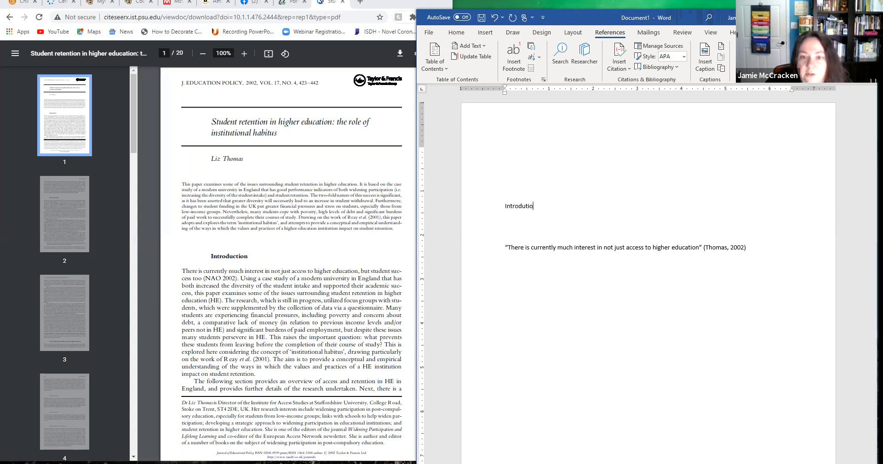
key("BackSpace")
key("BackSpace")
key("BackSpace")
type("ction")
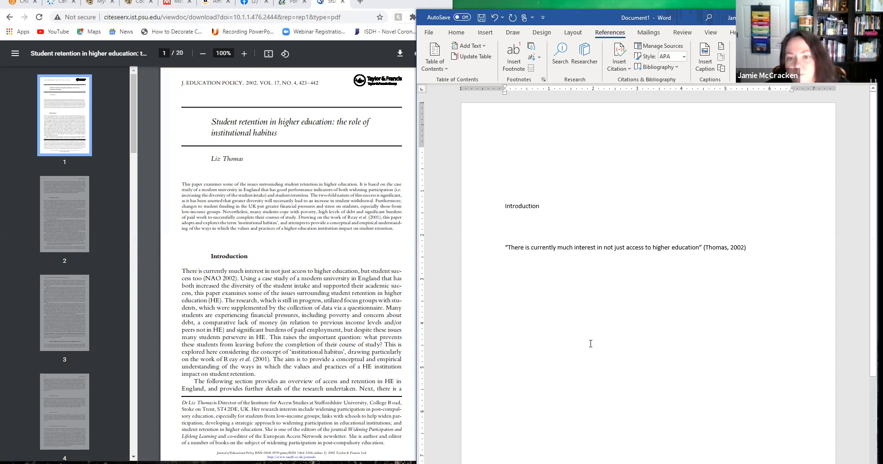
Add the section title “Company Background” below the cited quotation, leaving blank space between them.
left_click(551, 298)
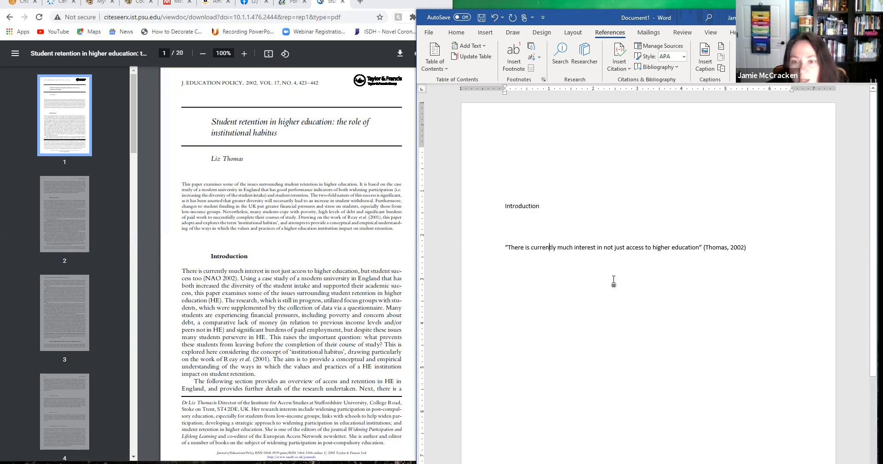
left_click(757, 252)
key("Return")
key("Return")
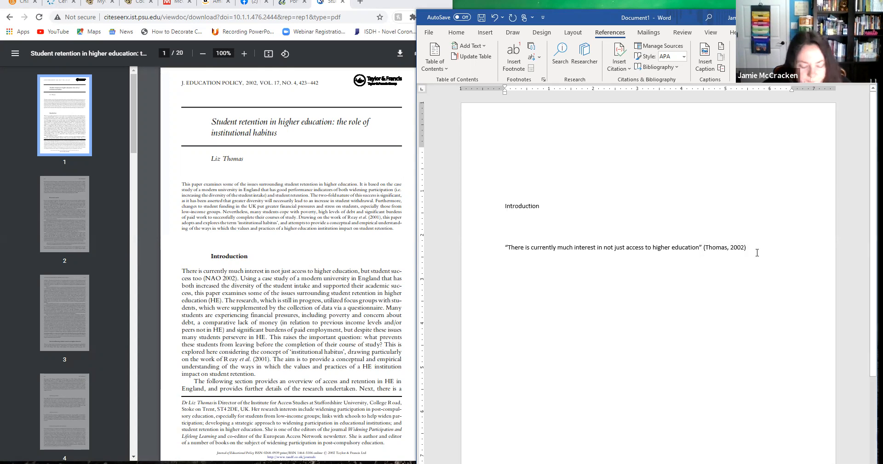
type("Comp")
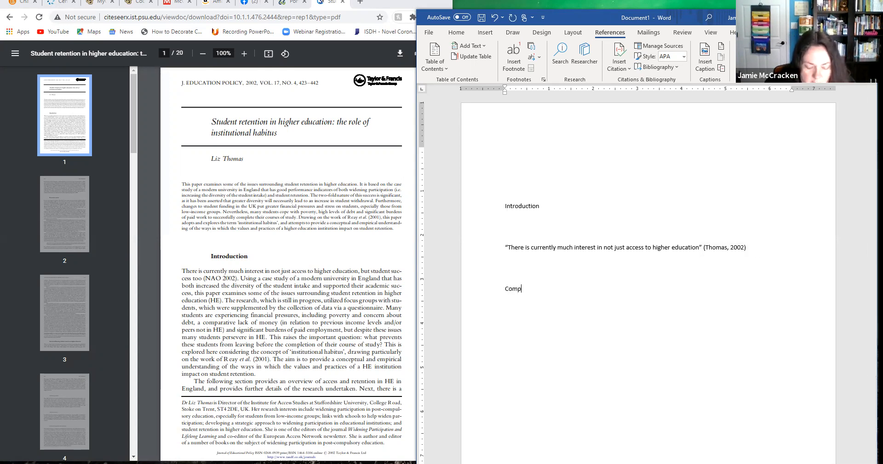
type("any Back")
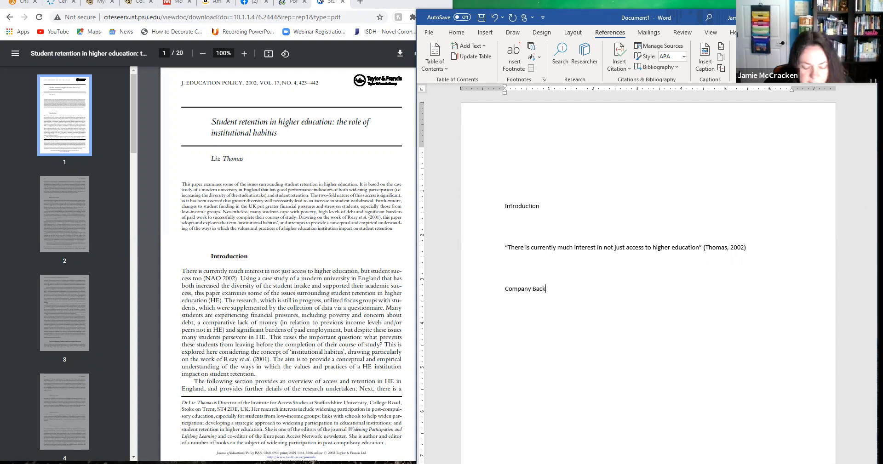
type("ground ")
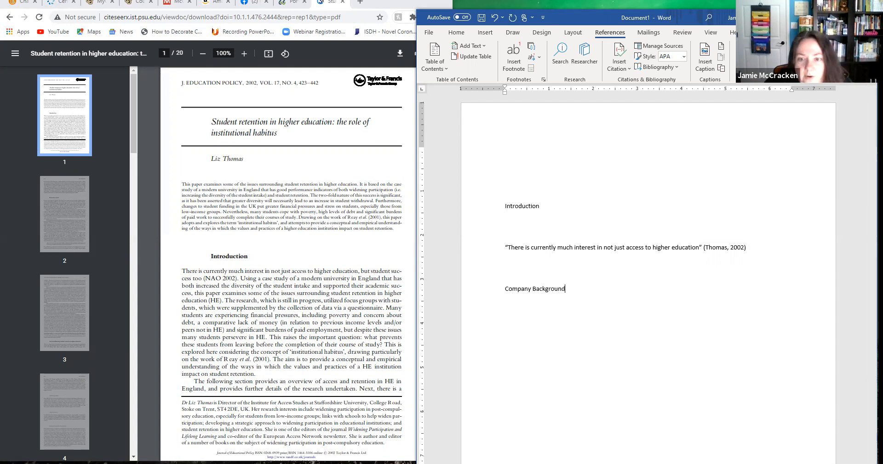
type("Literature Review ")
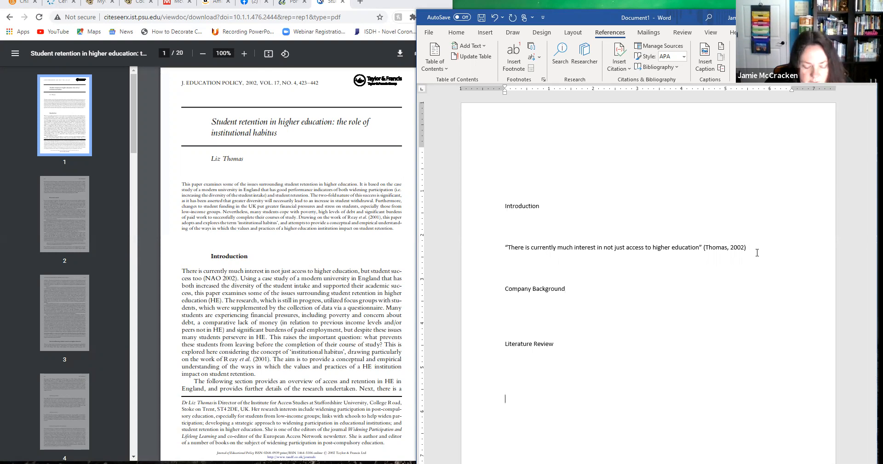
type("Conclusion")
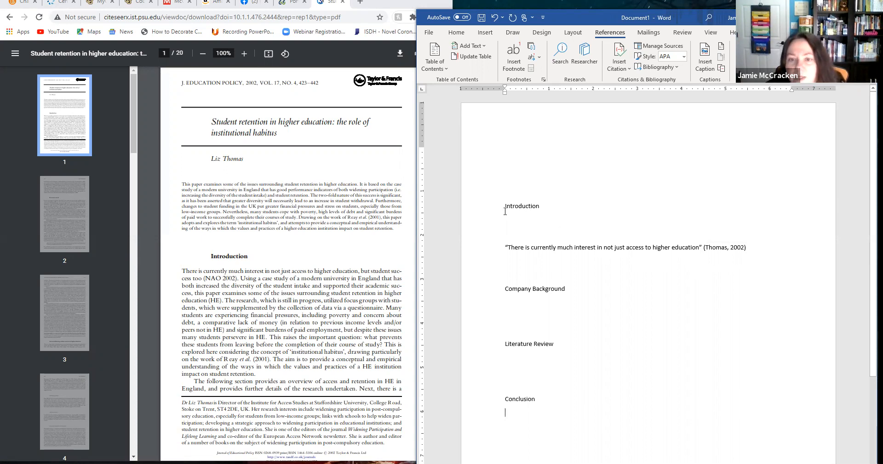
Apply the Heading 1 style to the four section titles Introduction, Company Background, Literature Review and Conclusion together.
left_click_drag(505, 206, 541, 207)
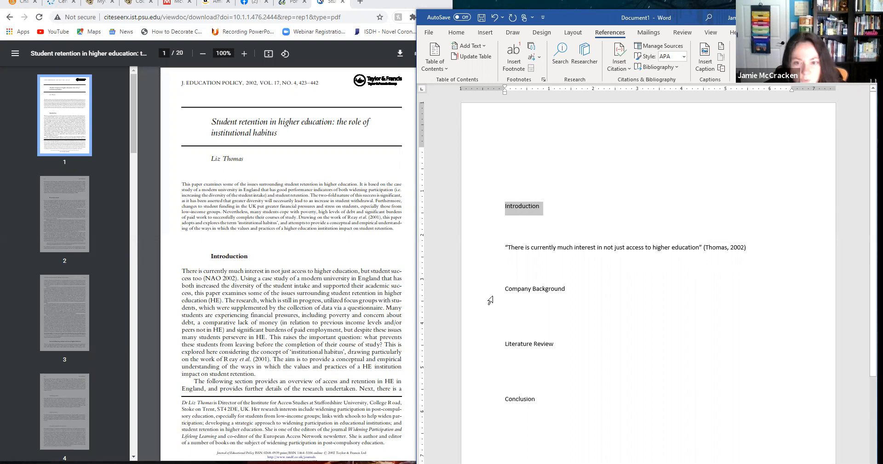
left_click_drag(505, 290, 569, 290)
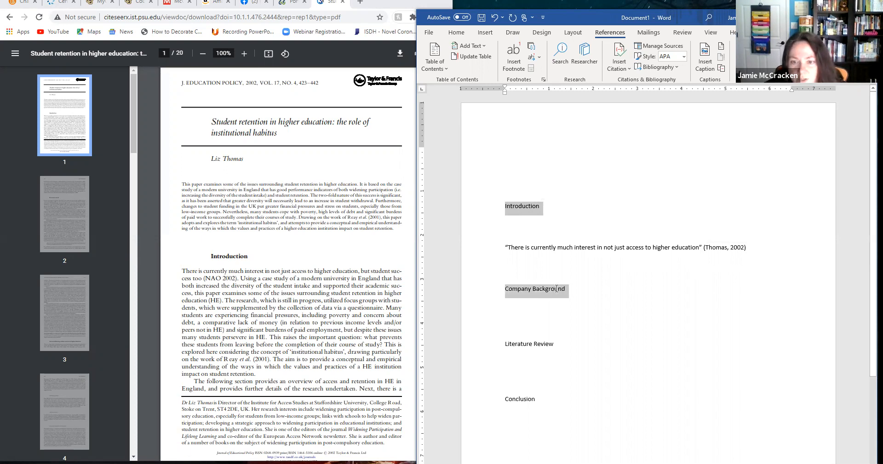
left_click_drag(498, 344, 535, 346)
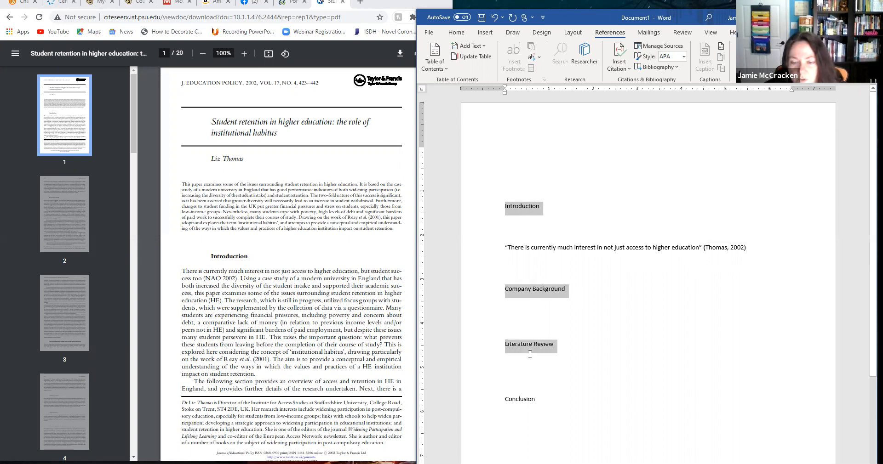
left_click_drag(504, 400, 537, 405)
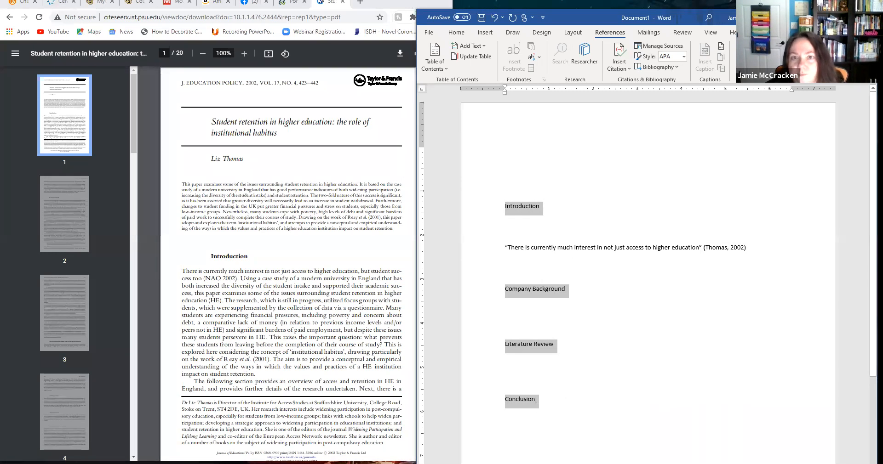
left_click(457, 33)
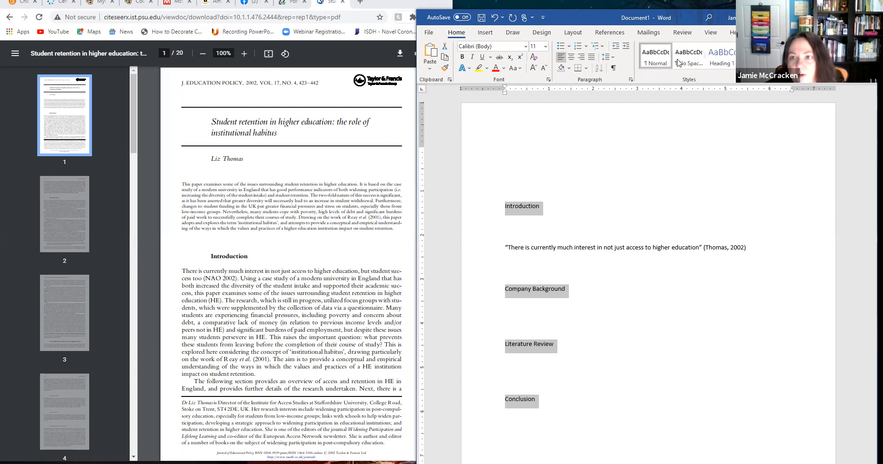
left_click(723, 63)
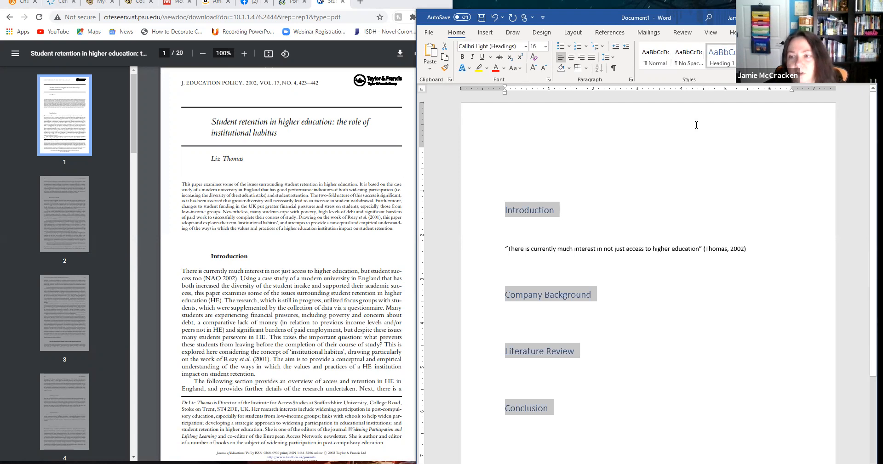
Format the four section headings in Calibri (Body), size 12, with the Automatic font color.
left_click(526, 48)
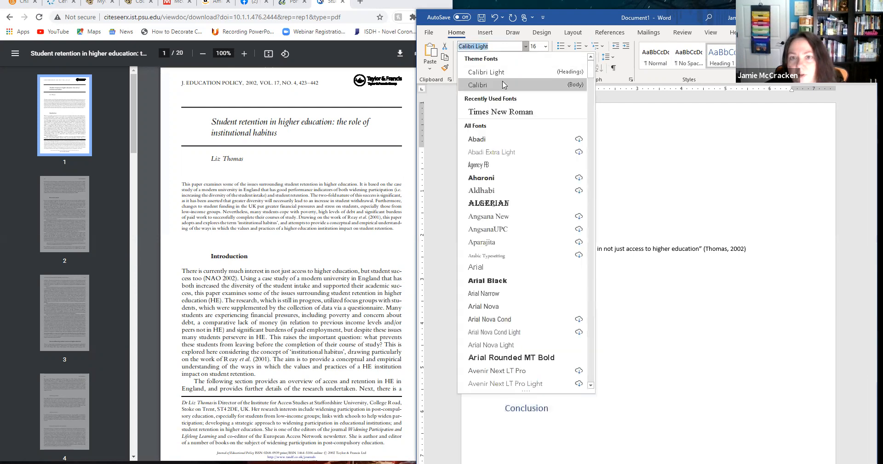
left_click(503, 84)
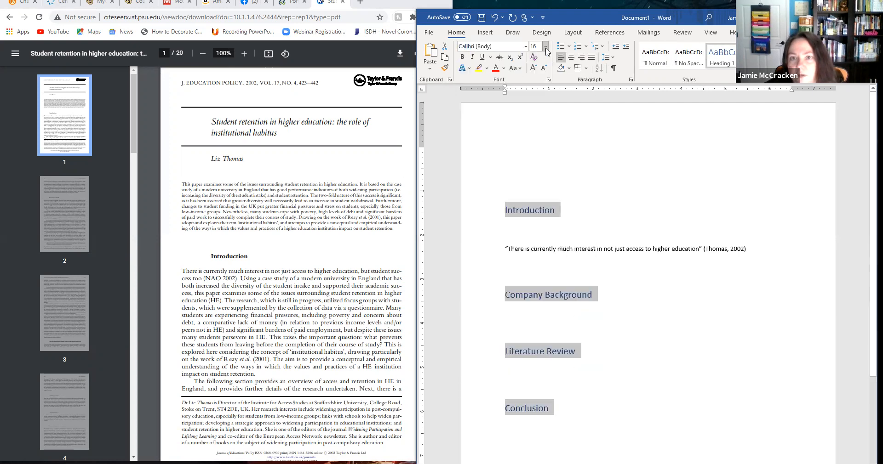
left_click(545, 46)
left_click(538, 100)
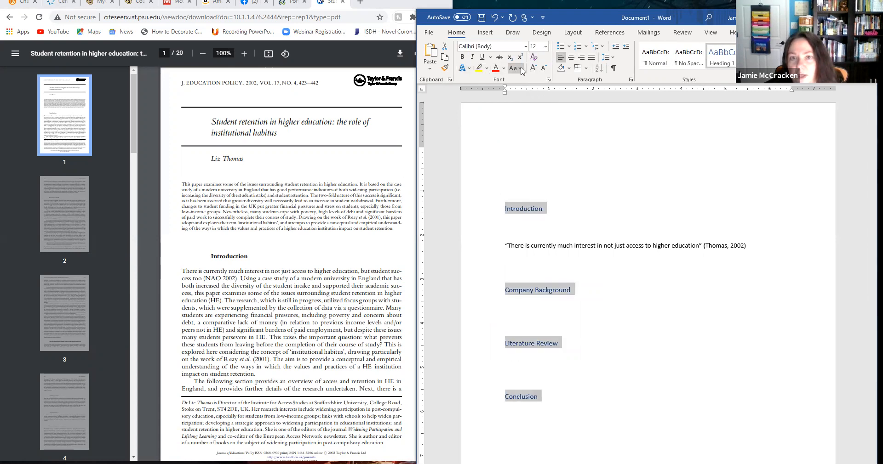
left_click(504, 68)
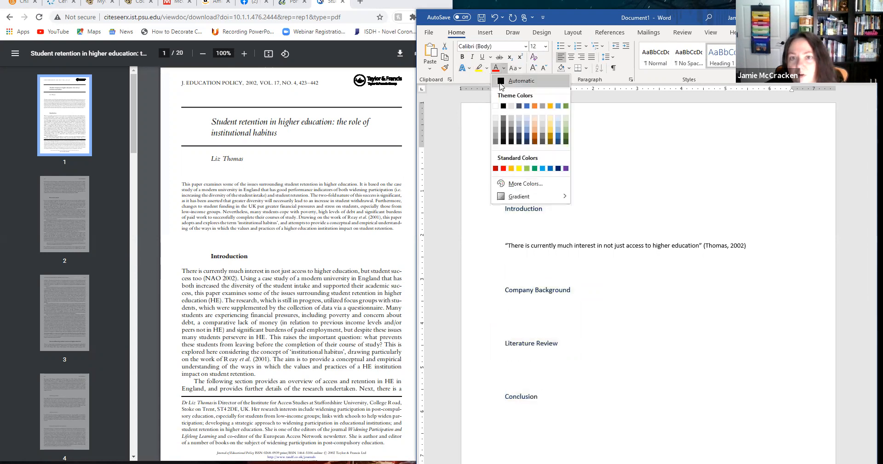
left_click(501, 86)
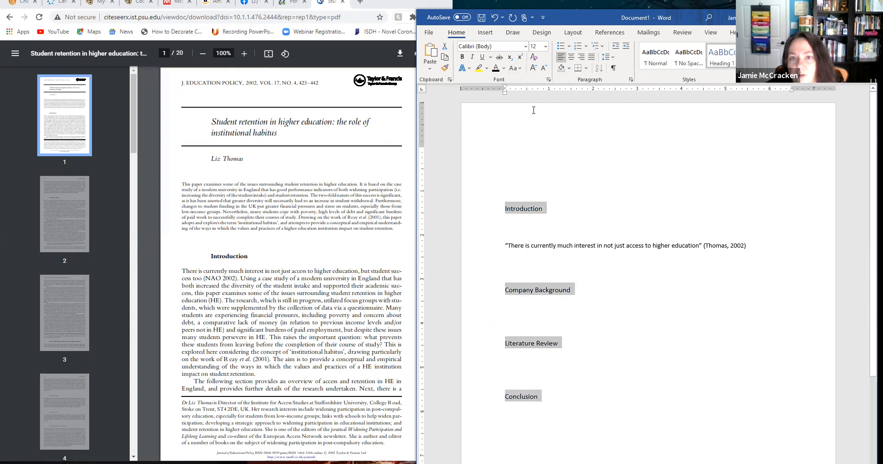
left_click(596, 215)
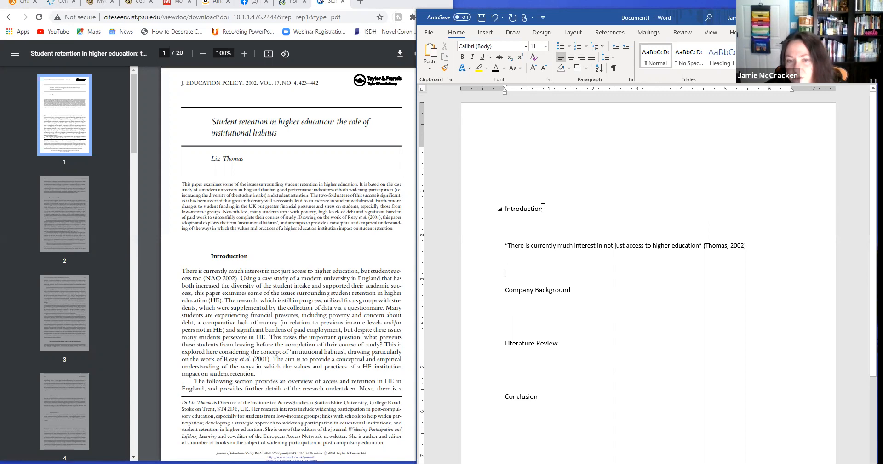
Remove three blank lines above the Introduction heading.
left_click(506, 209)
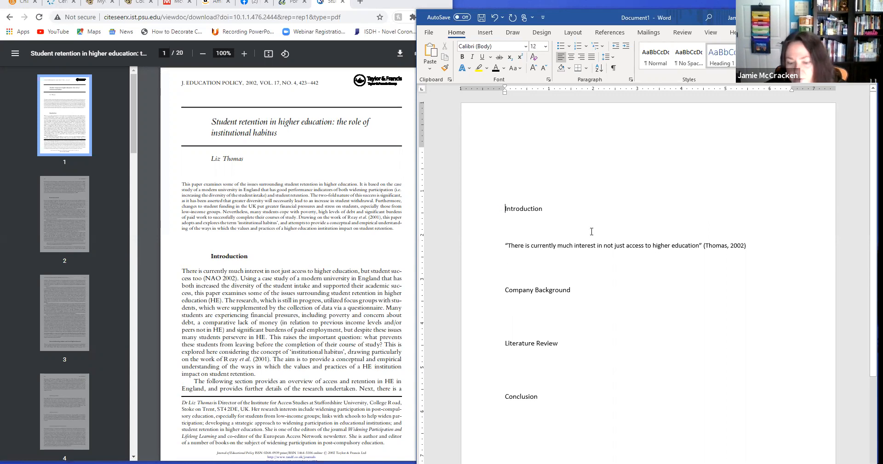
key("BackSpace")
key("BackSpace")
key("BackSpace")
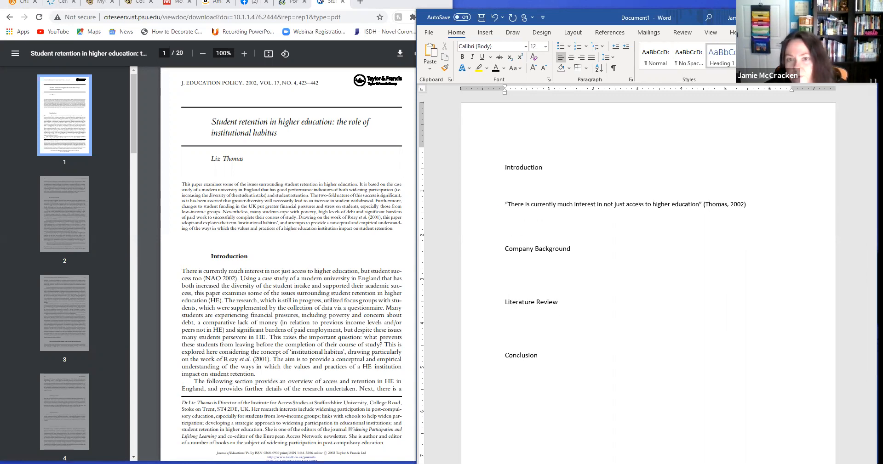
left_click(517, 141)
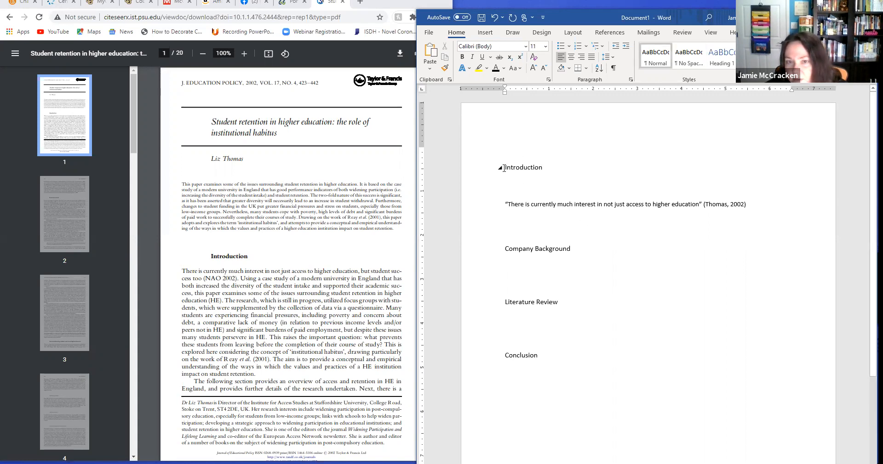
Insert blank lines above the Company Background heading until it moves to the next page.
left_click(512, 239)
key("Return")
key("Return")
key("Return")
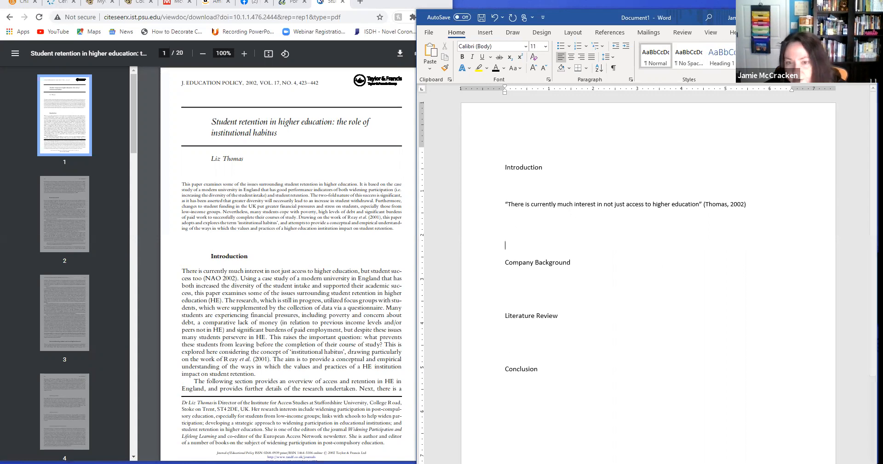
key("Return")
key("Return")
key("Return")
key("Return")
key("Return")
key("Return")
key("Return")
key("Return")
key("Return")
key("Return")
key("Return")
key("Return")
key("Return")
key("Return")
key("Return")
key("Return")
key("Return")
key("Return")
key("Return")
key("Return")
scroll(529, 272, "down", 5)
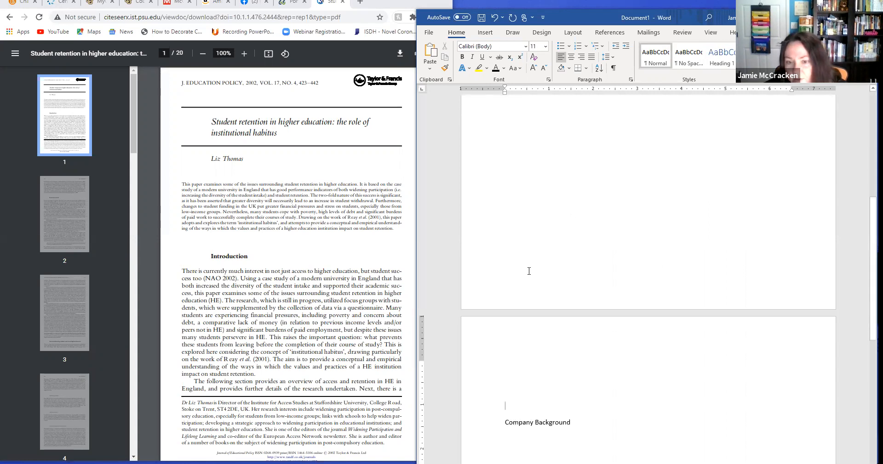
Insert blank lines below Company Background until the Literature Review heading moves to its own page.
key("Return")
key("Return")
key("Return")
key("Return")
key("Return")
key("Return")
key("Return")
key("Return")
key("Return")
key("Return")
key("Return")
key("Return")
key("Return")
key("Return")
key("Return")
key("Return")
key("Return")
key("Return")
key("Return")
key("Return")
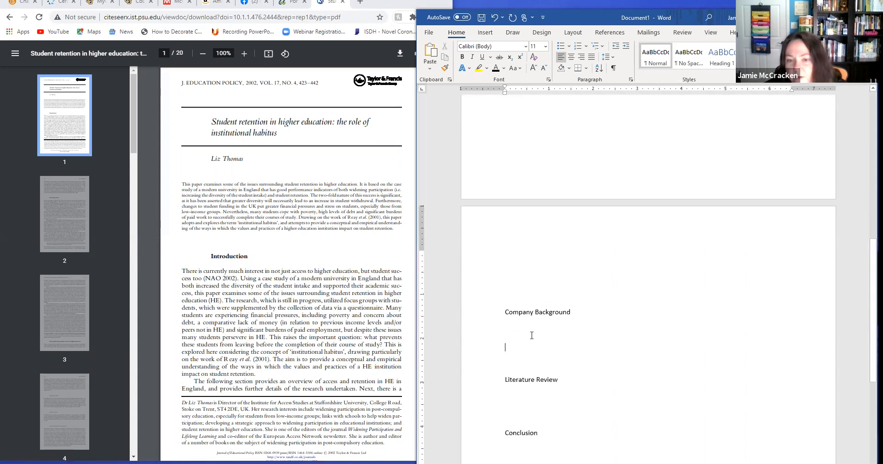
key("Return")
key("Return")
key("Return")
key("Return")
key("Return")
key("Return")
key("Return")
key("Return")
key("Return")
key("Return")
key("Return")
key("Return")
key("Return")
key("Return")
key("Return")
key("Return")
key("Return")
key("Return")
key("Return")
key("Return")
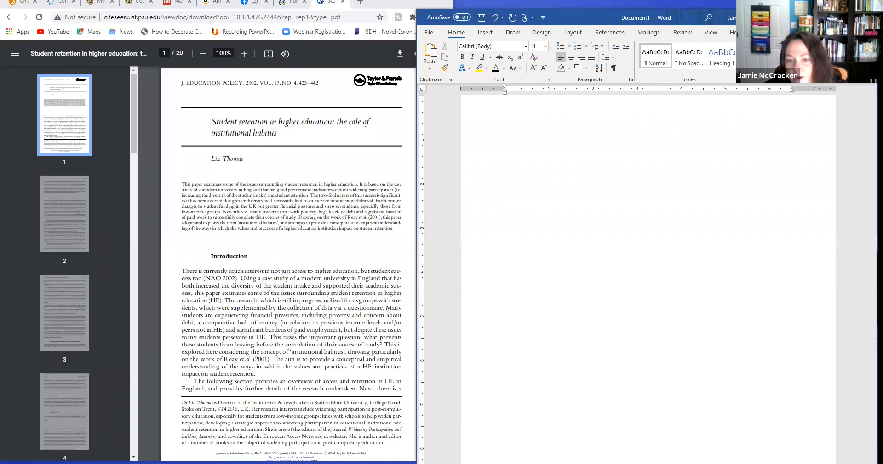
Insert blank lines below Literature Review until the Conclusion heading moves to its own page.
scroll(532, 333, "down", 8)
scroll(536, 345, "down", 2)
left_click(535, 316)
key("Return")
key("Return")
key("Return")
key("Return")
key("Return")
key("Return")
key("Return")
key("Return")
key("Return")
key("Return")
key("Return")
key("Return")
key("Return")
key("Return")
key("Return")
key("Return")
key("Return")
key("Return")
key("Return")
key("Return")
key("Return")
key("Return")
key("Return")
key("Return")
key("Return")
key("Return")
key("Return")
key("Return")
key("Return")
key("Return")
key("Return")
key("Return")
key("Return")
key("Return")
key("Return")
key("Return")
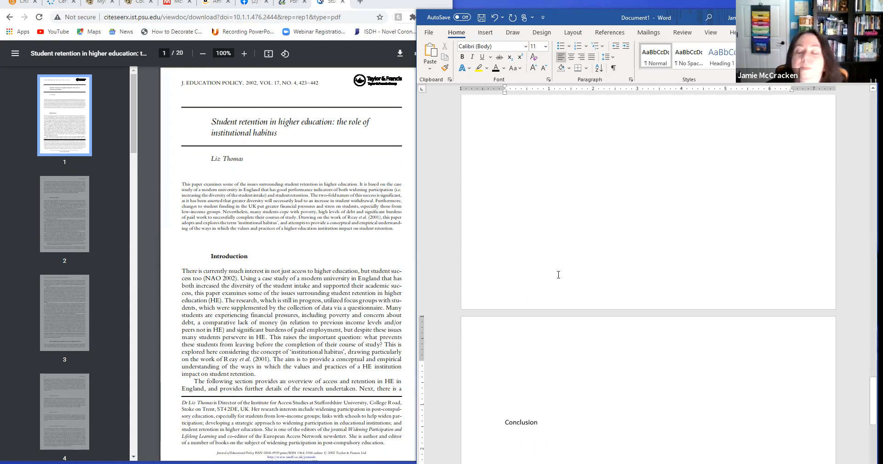
Insert blank lines after the Conclusion heading until the insertion point reaches a new page.
scroll(559, 275, "up", 1)
scroll(558, 275, "up", 10)
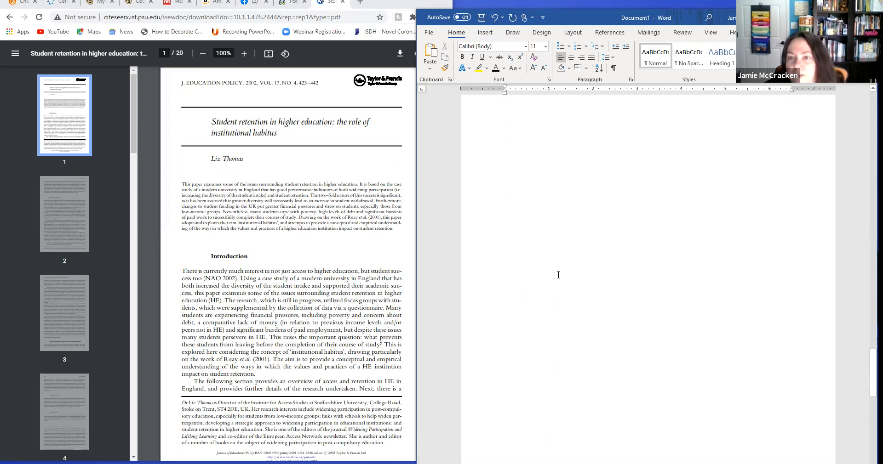
scroll(558, 275, "up", 10)
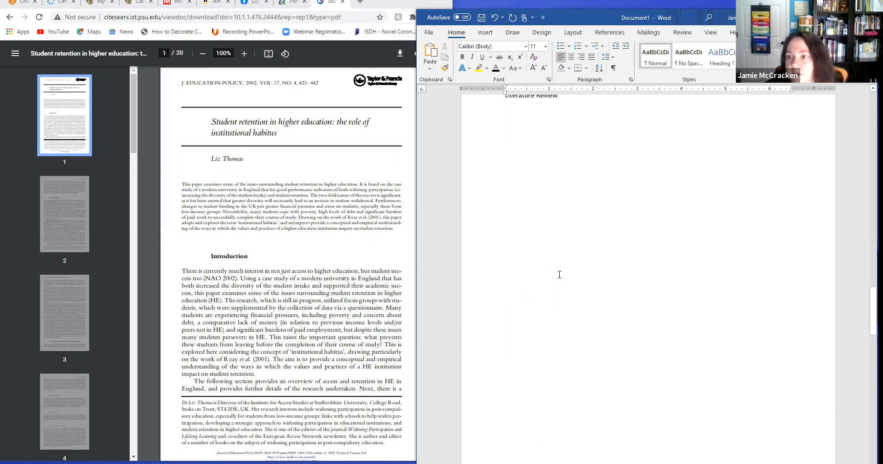
scroll(561, 275, "up", 10)
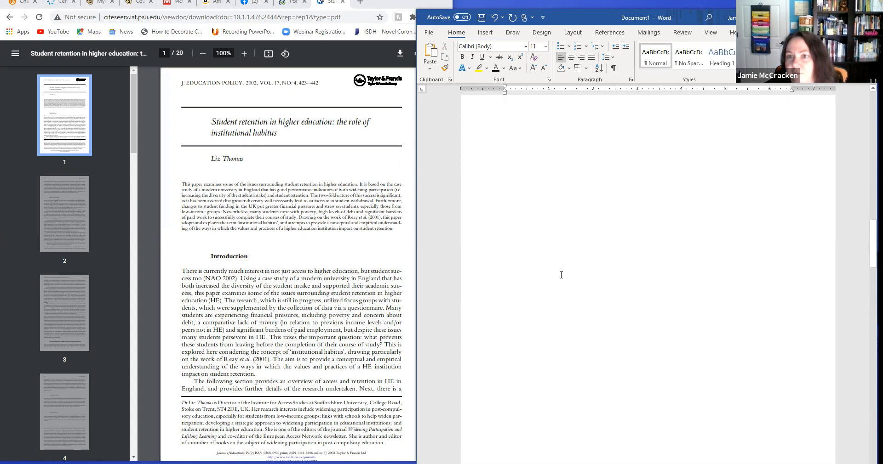
scroll(560, 274, "down", 15)
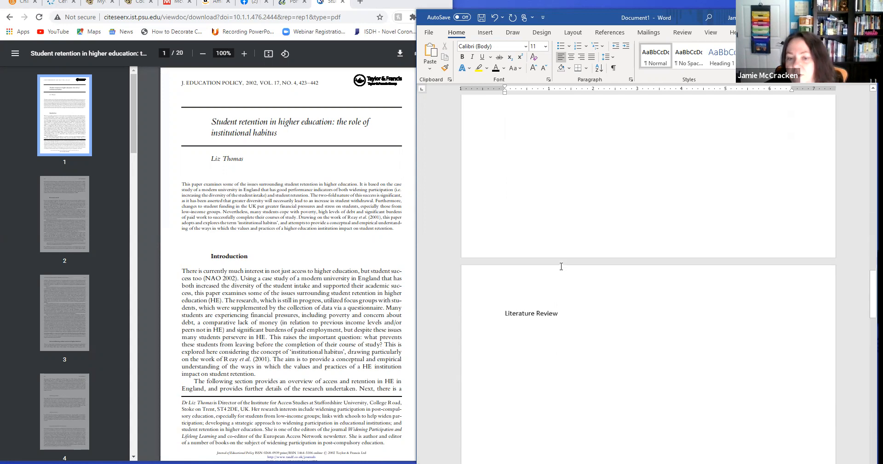
scroll(561, 267, "down", 15)
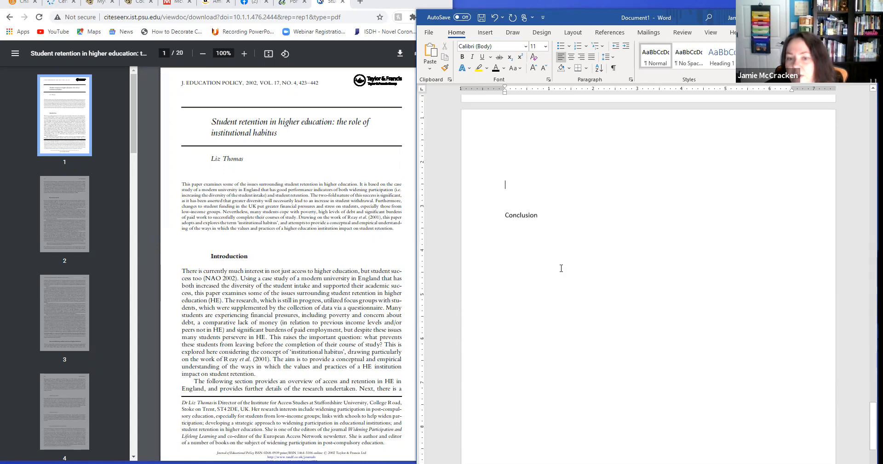
scroll(572, 285, "up", 3)
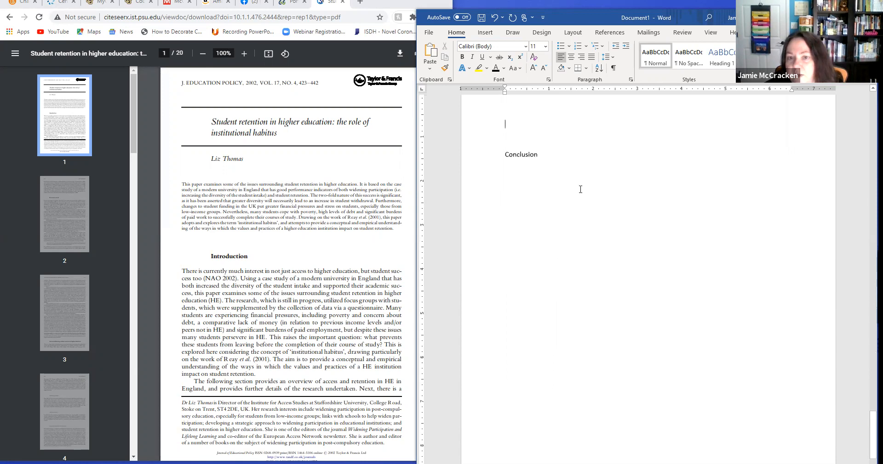
left_click(582, 156)
key("Return")
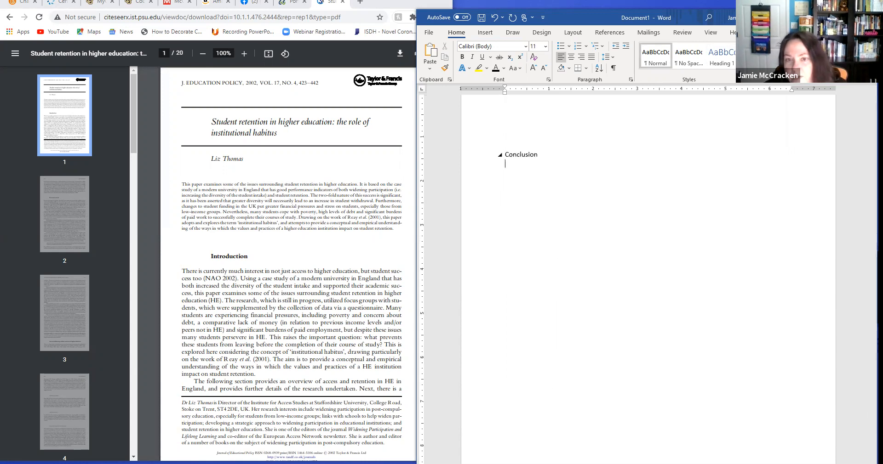
key("Return")
key("Return")
key("Return")
key("Return")
key("Return")
key("Return")
key("Return")
key("Return")
key("Return")
key("Return")
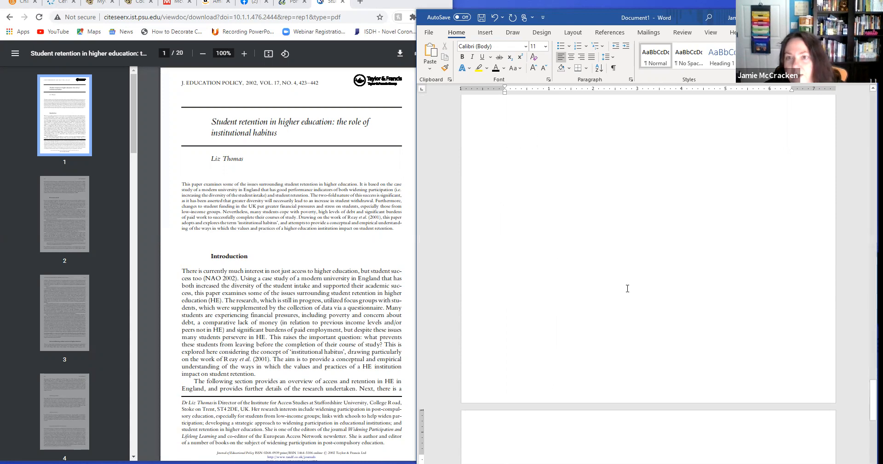
scroll(629, 275, "down", 1)
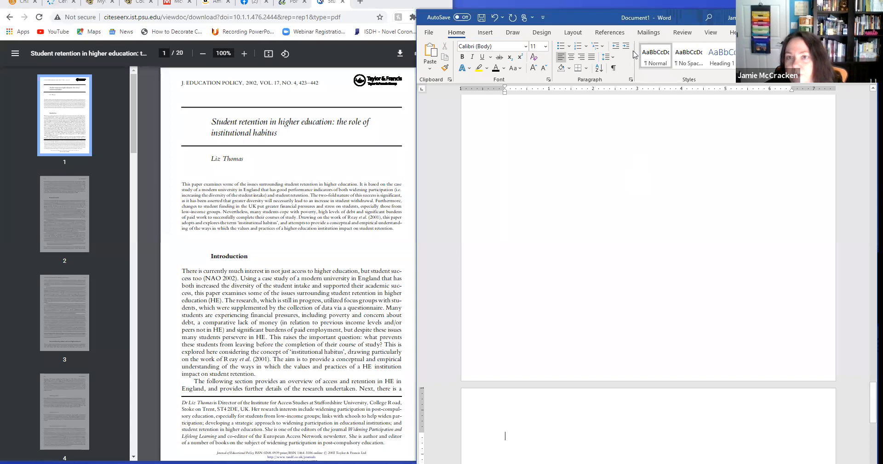
Insert the built-in References bibliography on the new page after the Conclusion section.
left_click(608, 33)
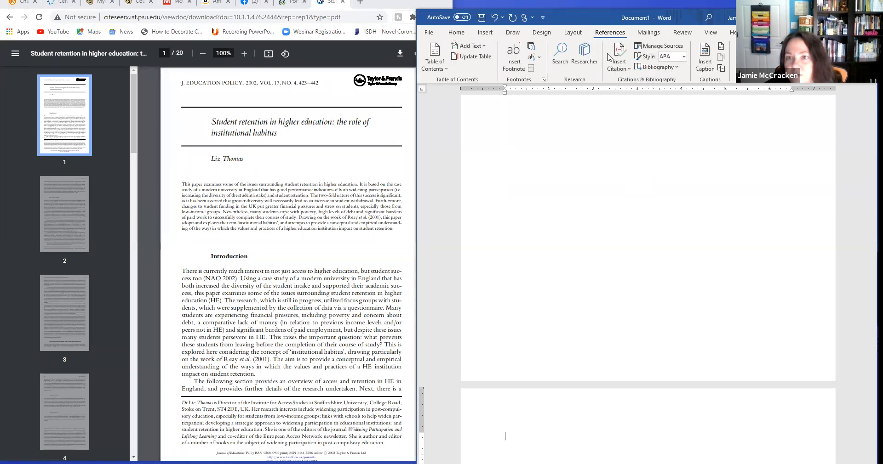
left_click(672, 67)
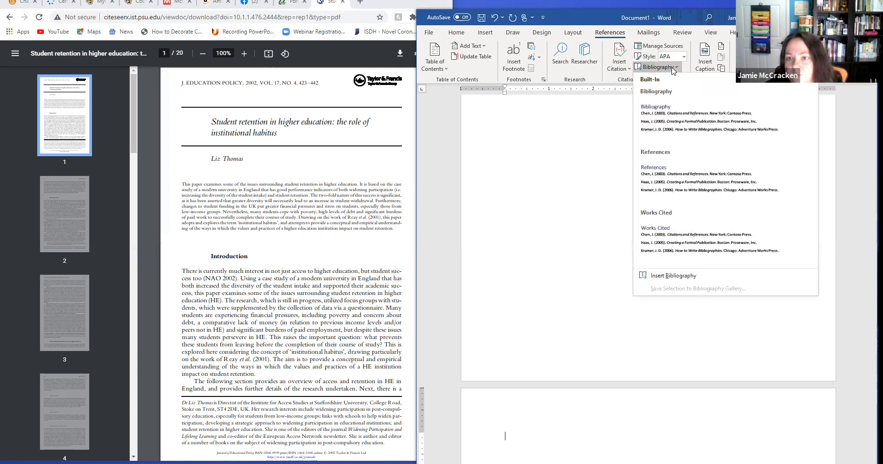
left_click(680, 175)
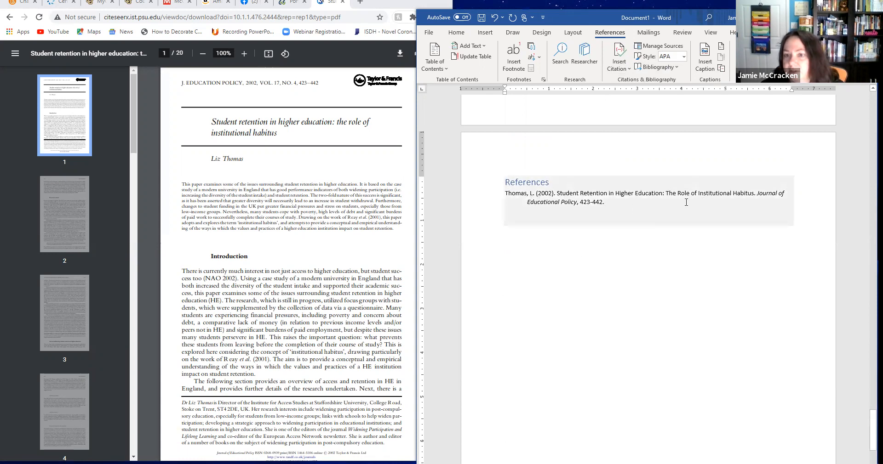
Select the References block and update its citations and bibliography.
left_click(527, 183)
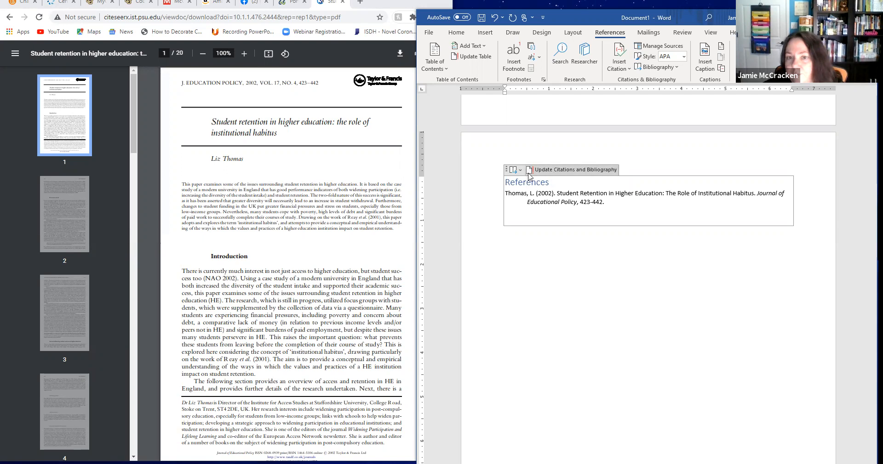
left_click(521, 171)
left_click(521, 171)
left_click(548, 170)
Format the References heading above the bibliography entry in black Calibri (Body) at 12 pt.
left_click_drag(551, 183, 506, 184)
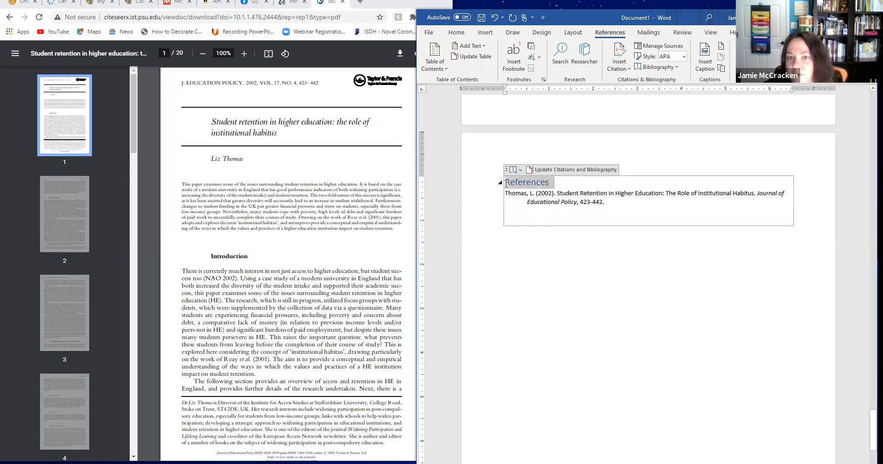
left_click(457, 34)
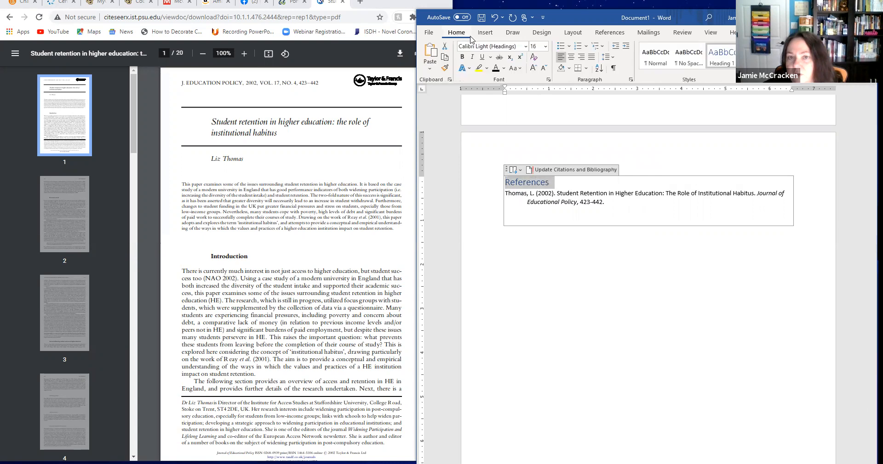
left_click(526, 47)
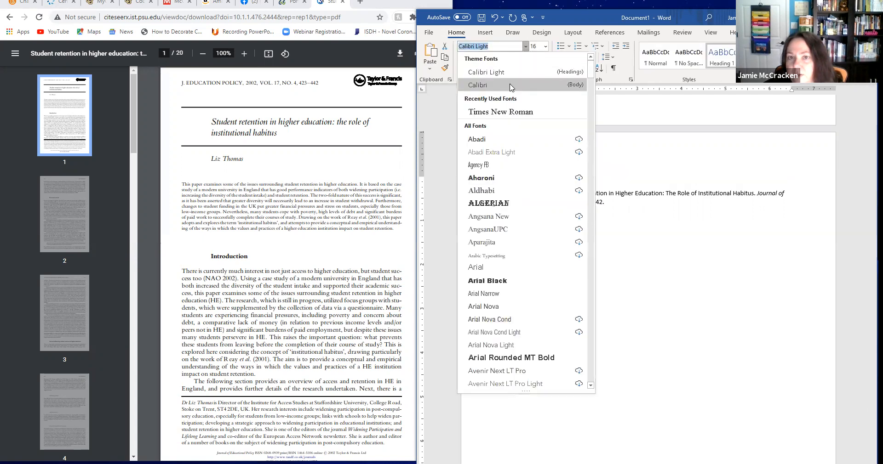
left_click(509, 88)
left_click(546, 47)
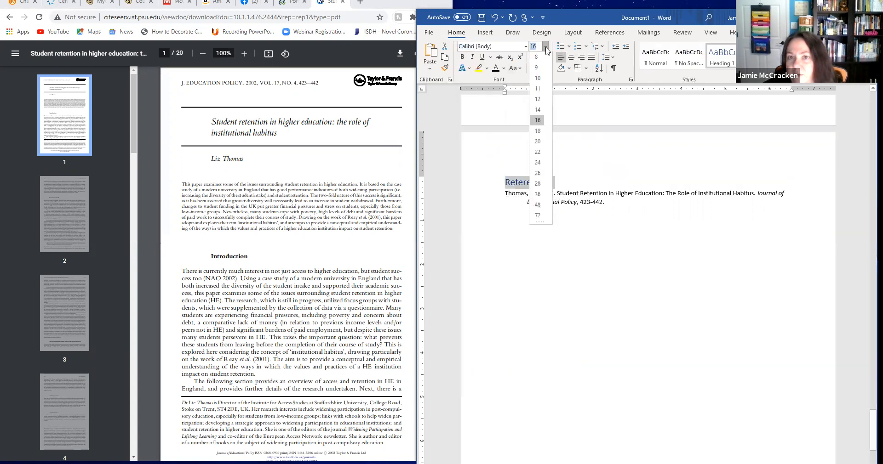
left_click(538, 100)
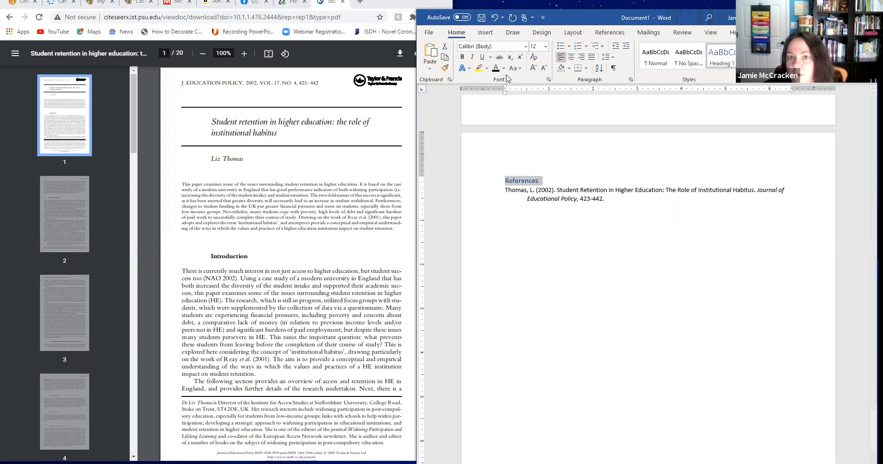
left_click(614, 225)
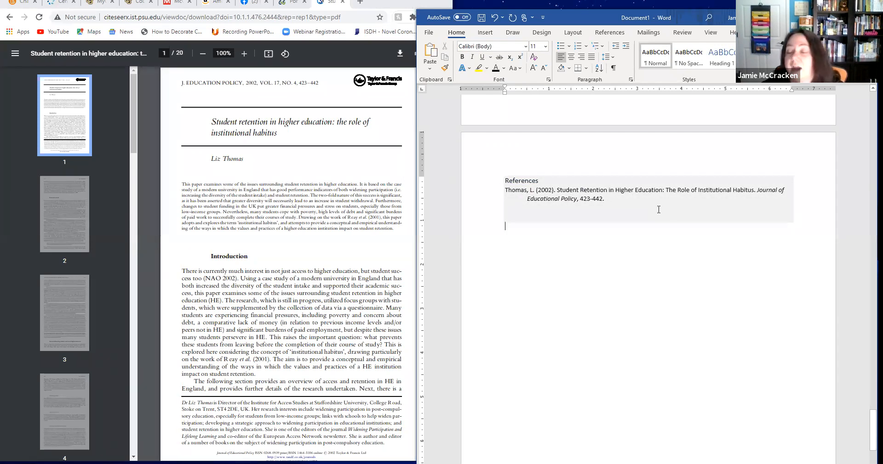
Insert the built-in Automatic Table 2 table of contents on the blank line above the Introduction heading.
scroll(641, 249, "up", 1)
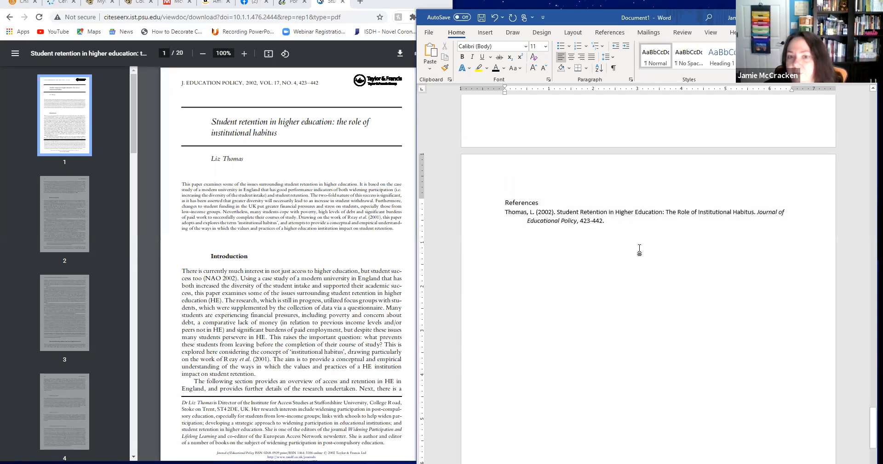
scroll(675, 246, "up", 10)
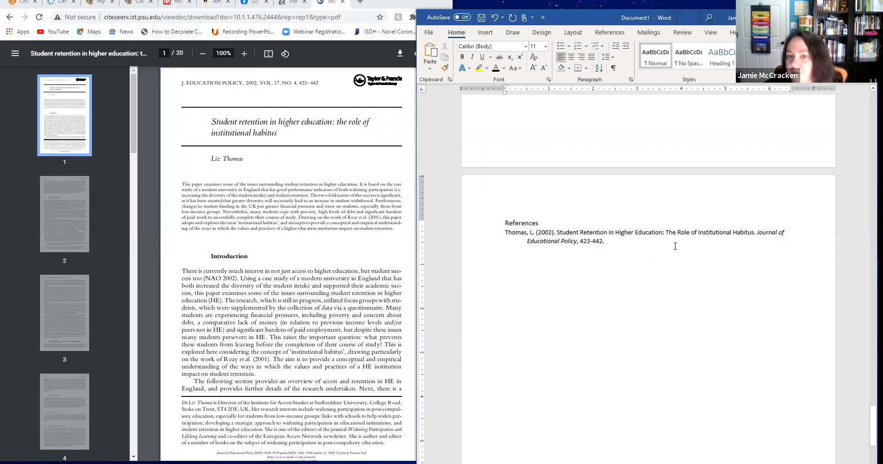
scroll(675, 246, "up", 20)
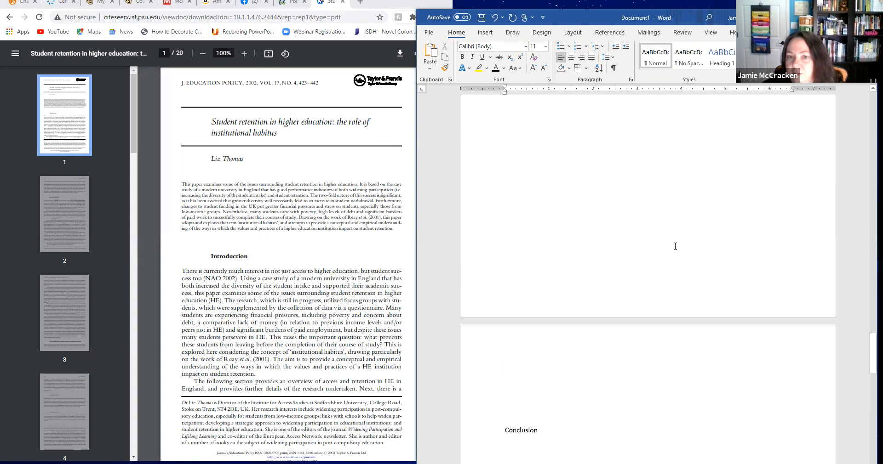
scroll(675, 247, "up", 20)
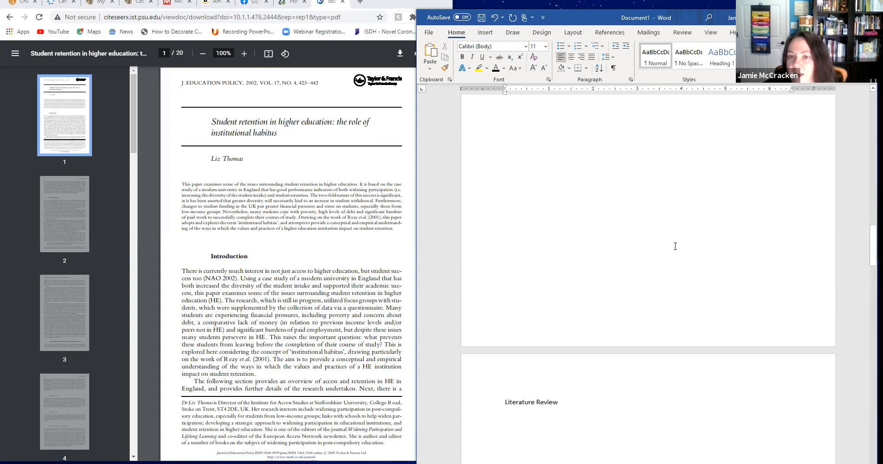
scroll(675, 247, "up", 15)
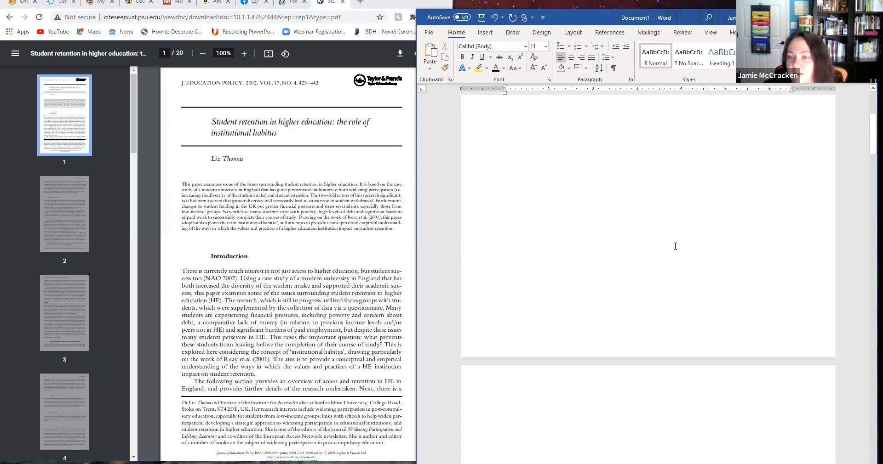
left_click(509, 136)
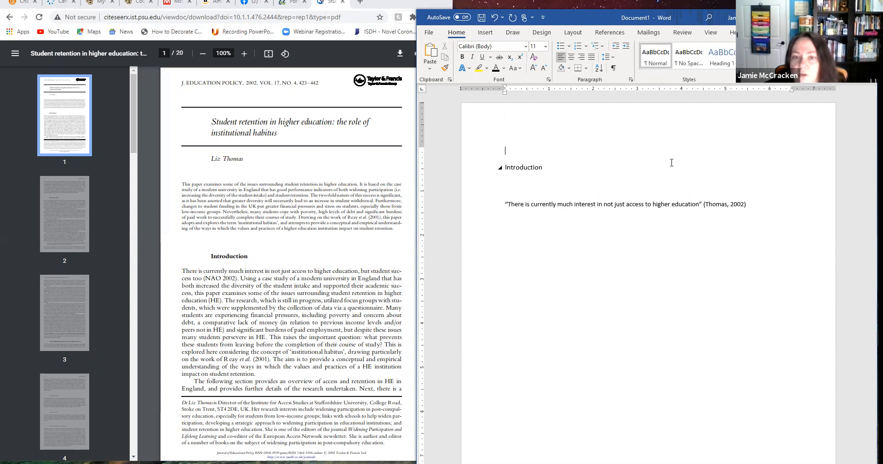
left_click(612, 33)
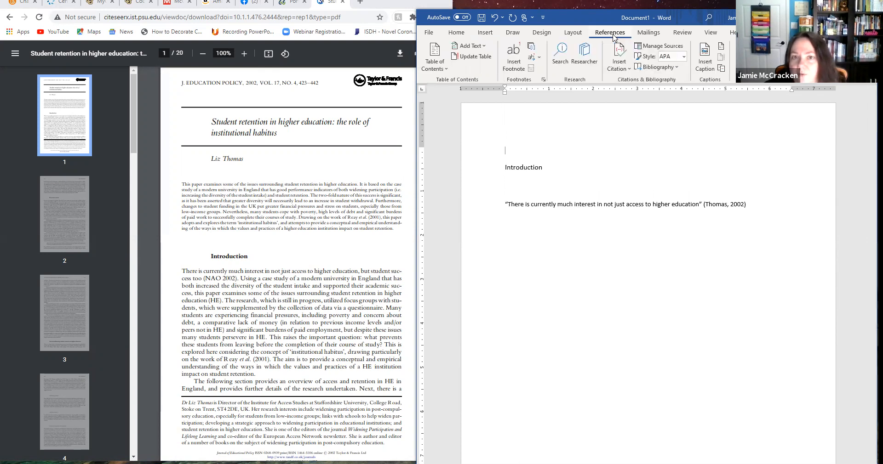
left_click(440, 64)
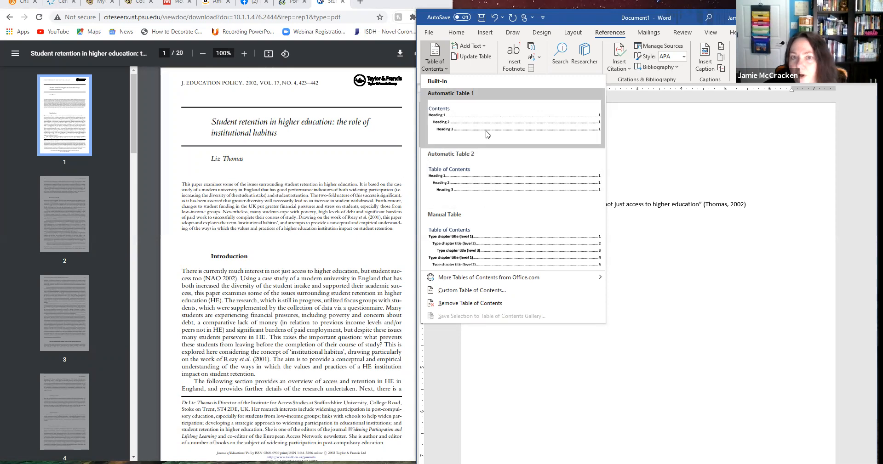
left_click(480, 185)
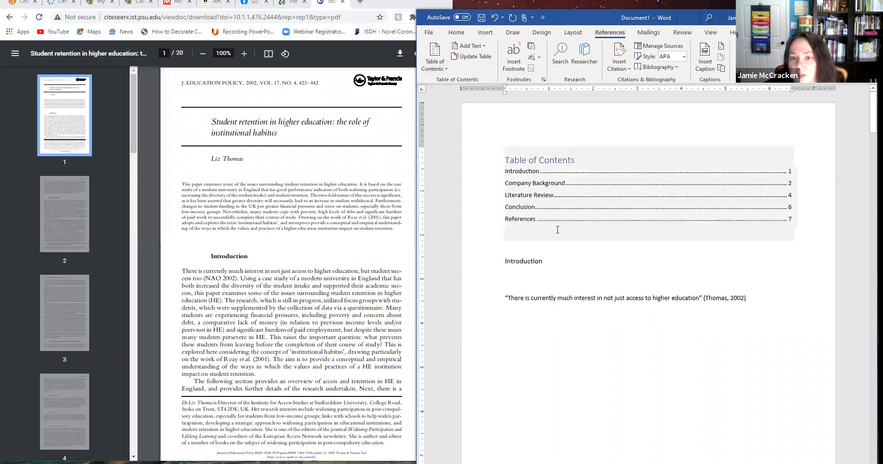
Insert blank lines below the table of contents until the Introduction heading moves to its own page.
key("Return")
key("Return")
key("Return")
key("Return")
key("Return")
key("Return")
key("Return")
key("Return")
key("Return")
key("Return")
key("Return")
key("Return")
key("Return")
key("Return")
key("Return")
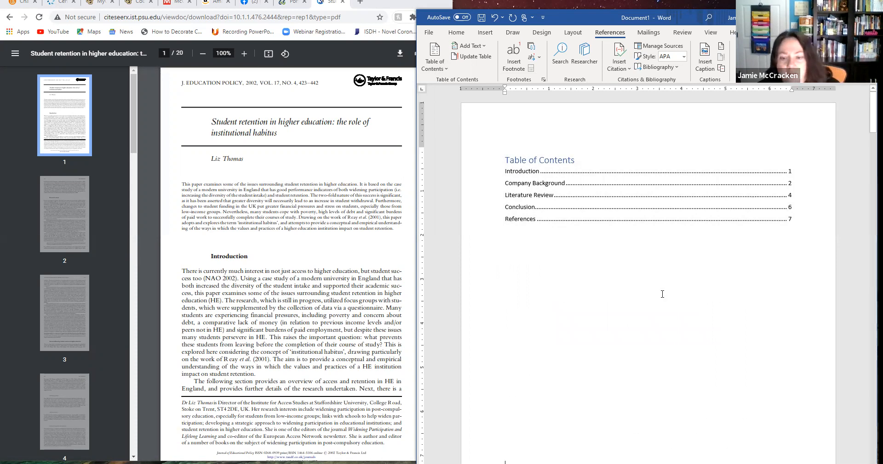
key("Return")
key("Return")
key("Return")
key("Return")
key("Return")
key("Return")
key("Return")
key("Return")
key("Return")
key("Return")
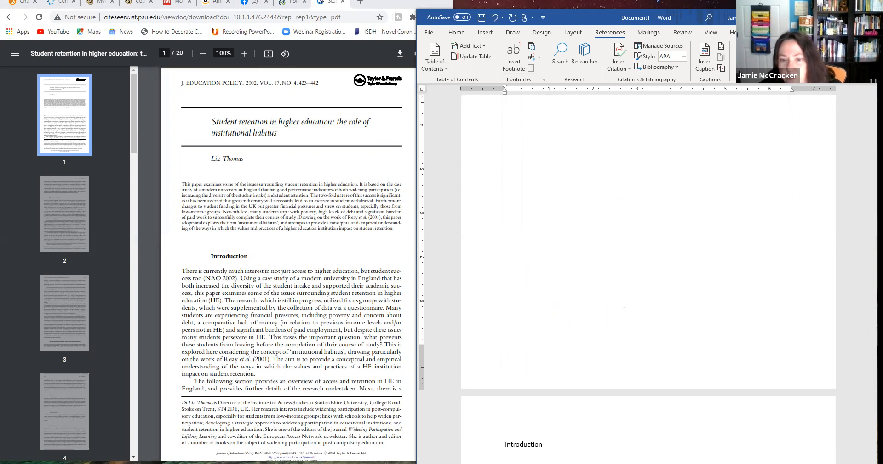
Format the Table of Contents title in black Calibri (Body) at 12 pt.
scroll(614, 285, "up", 5)
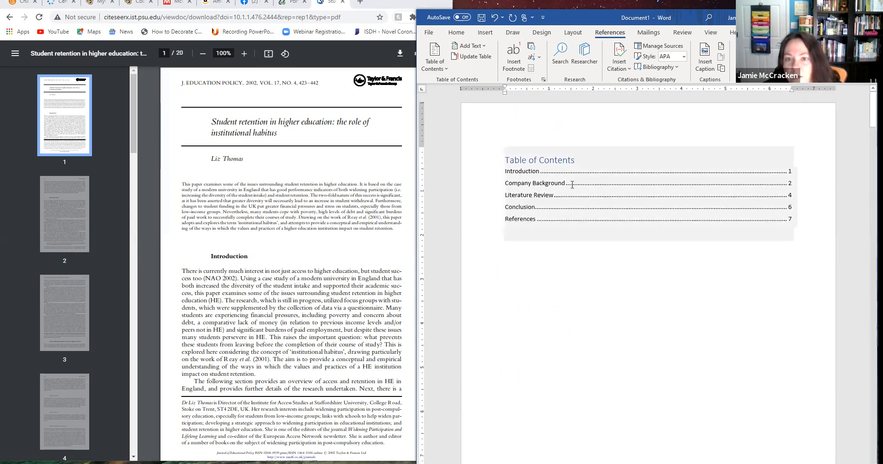
left_click_drag(581, 161, 504, 161)
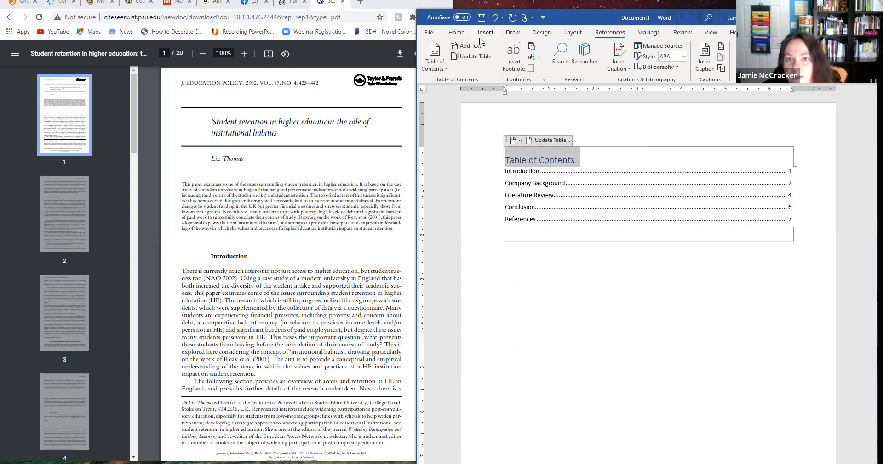
left_click(461, 32)
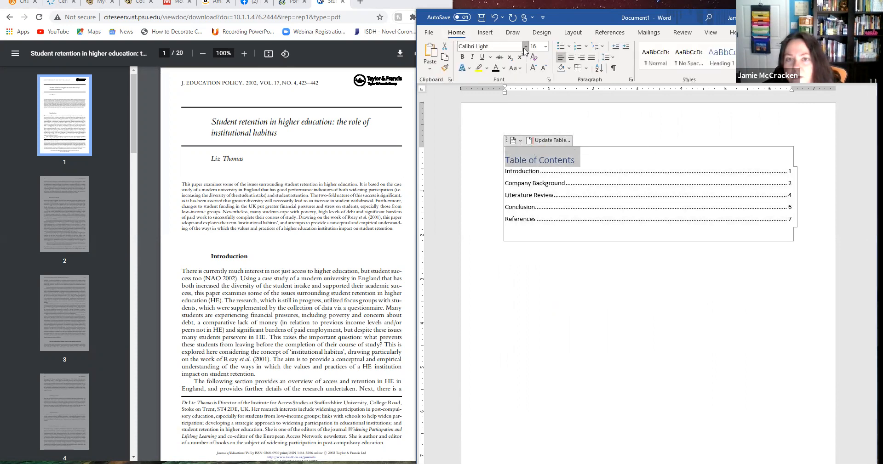
left_click(525, 46)
left_click(500, 83)
left_click(545, 46)
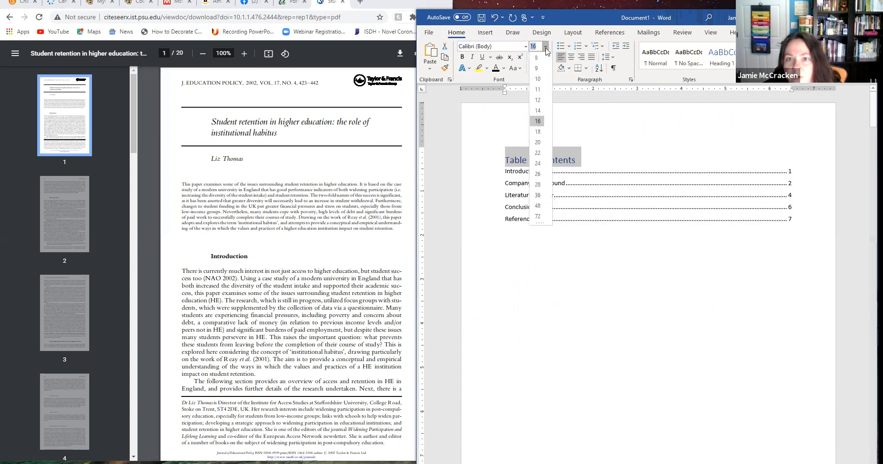
left_click(538, 100)
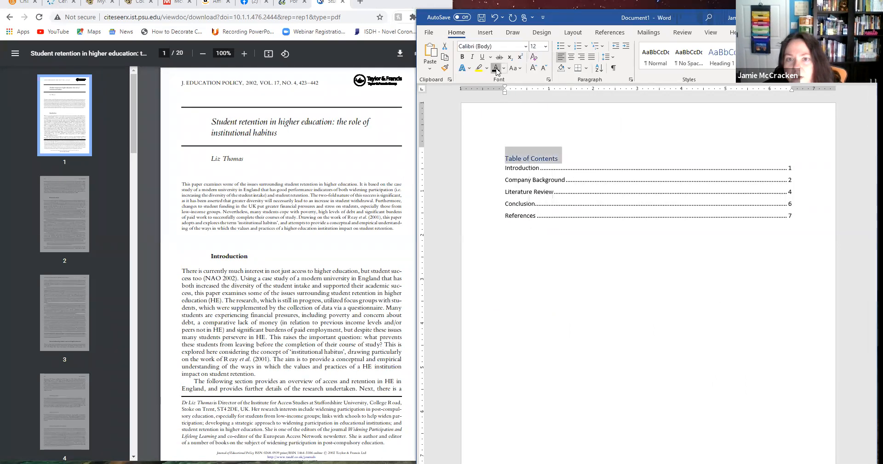
left_click(587, 240)
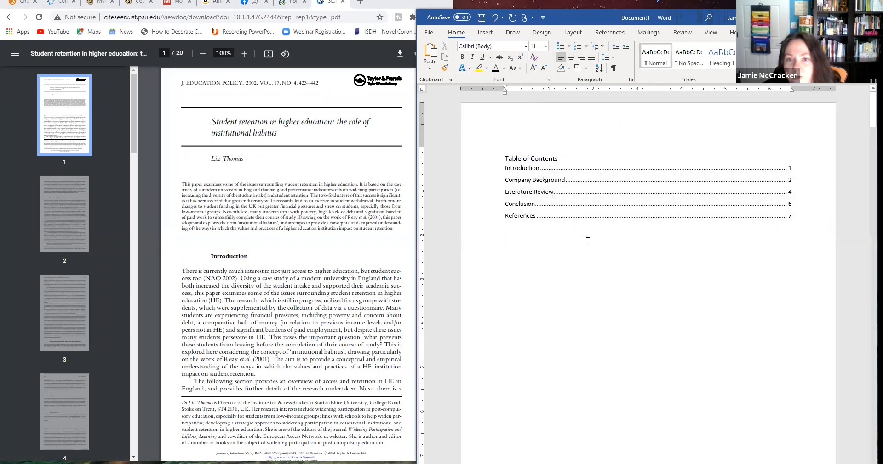
Follow the Conclusion entry's link from the table of contents to its heading, and return to the first page.
left_click(791, 208, "ctrl")
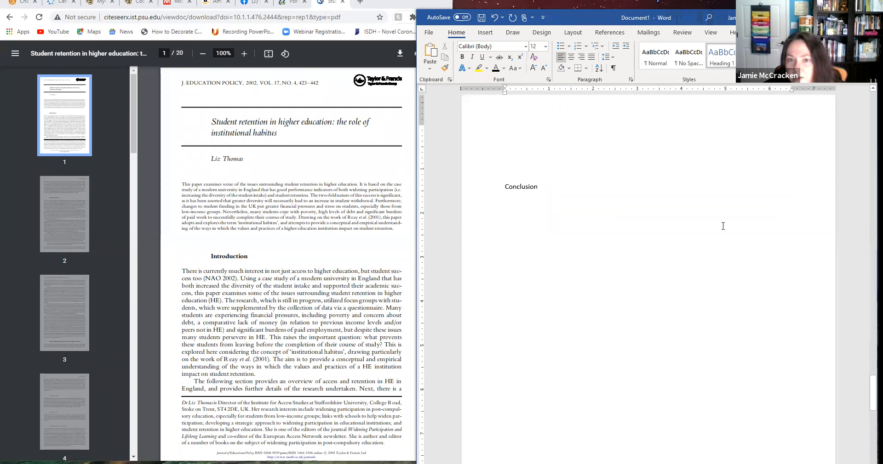
scroll(696, 305, "up", 1)
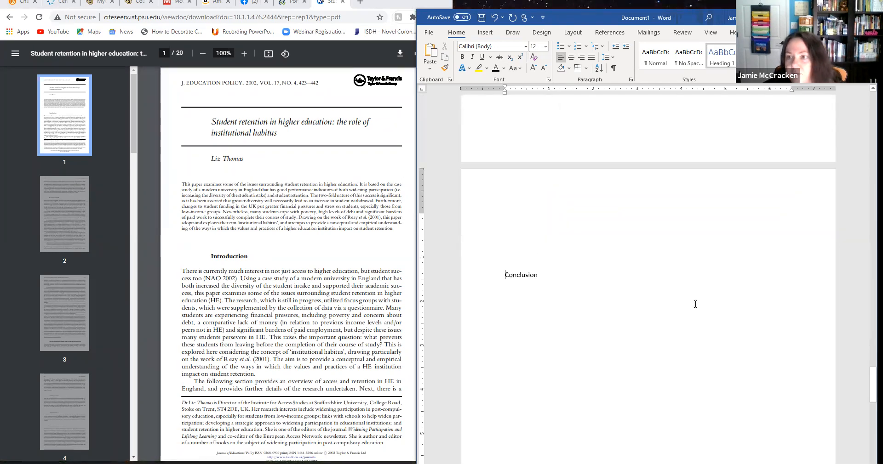
scroll(694, 301, "up", 10)
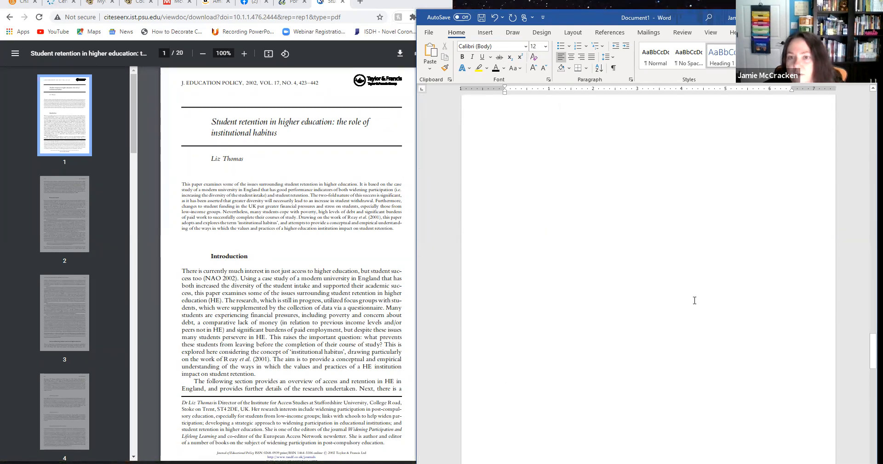
scroll(694, 301, "up", 15)
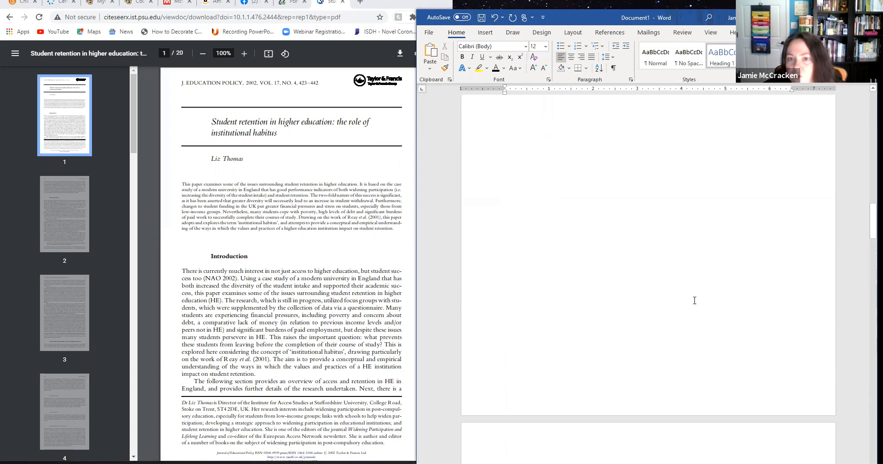
scroll(695, 301, "up", 10)
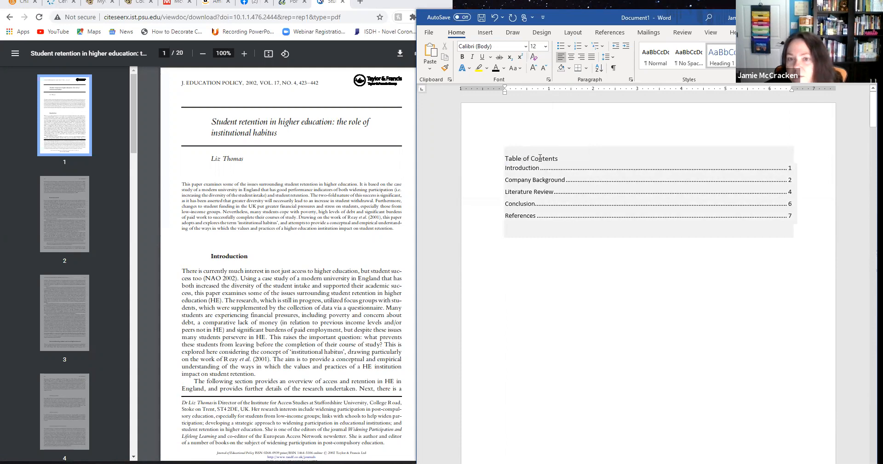
Update the entire table of contents and check it against the page with the Introduction heading.
left_click(524, 158)
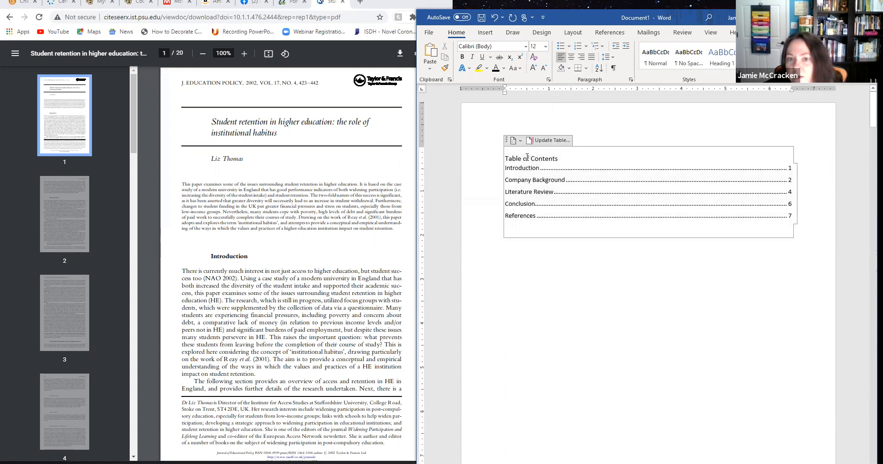
left_click(548, 141)
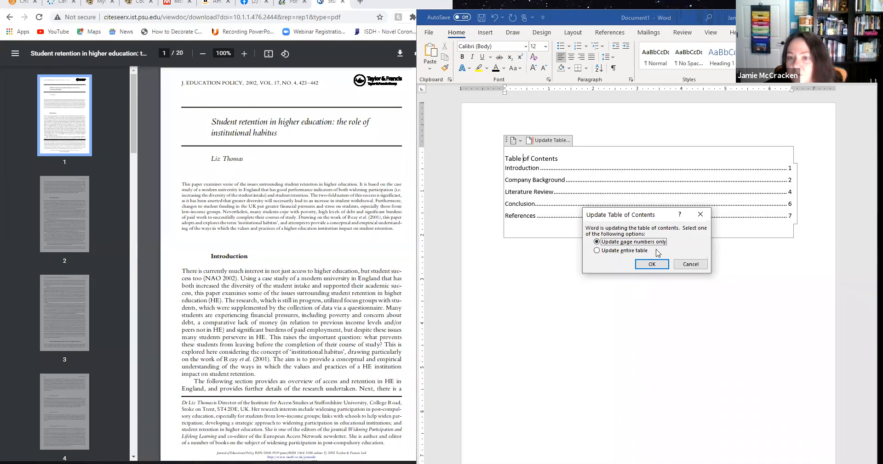
left_click(598, 251)
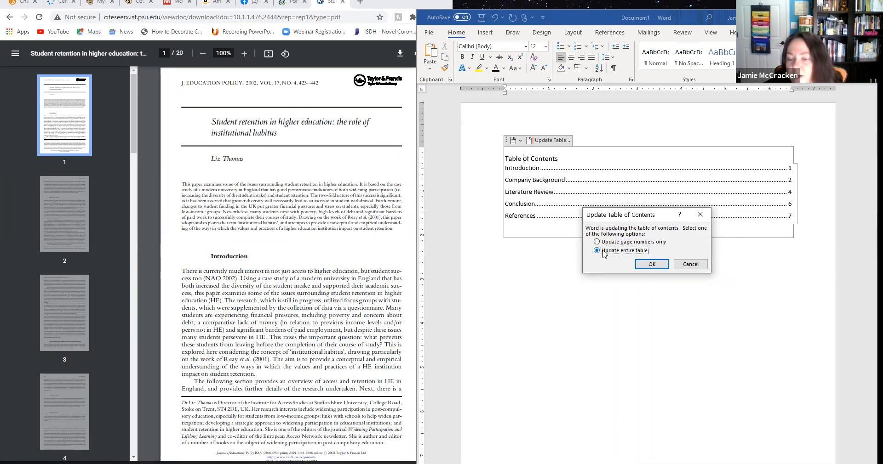
left_click(652, 265)
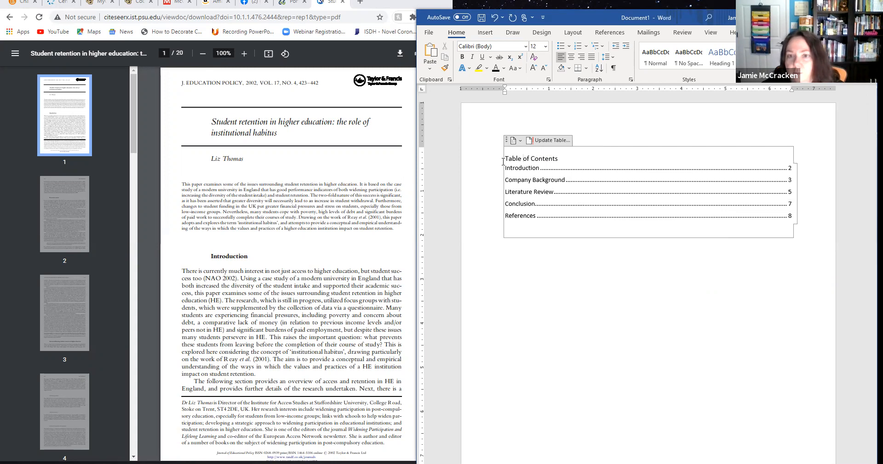
scroll(583, 309, "down", 10)
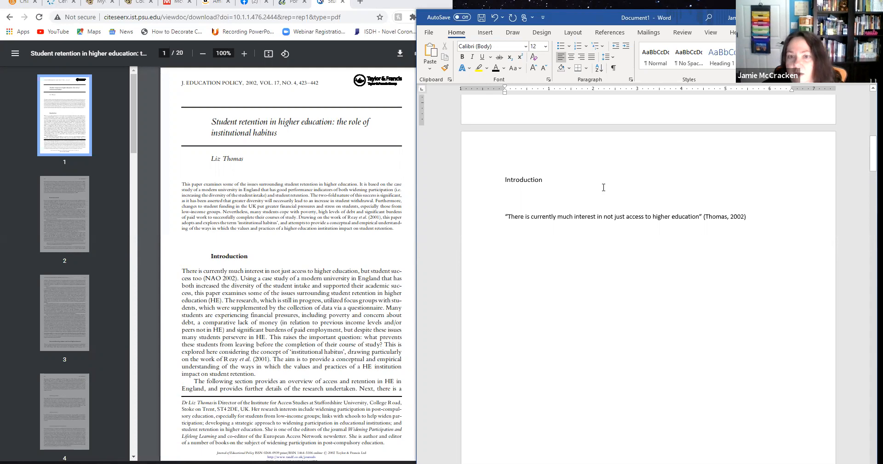
scroll(605, 191, "up", 5)
scroll(602, 191, "up", 6)
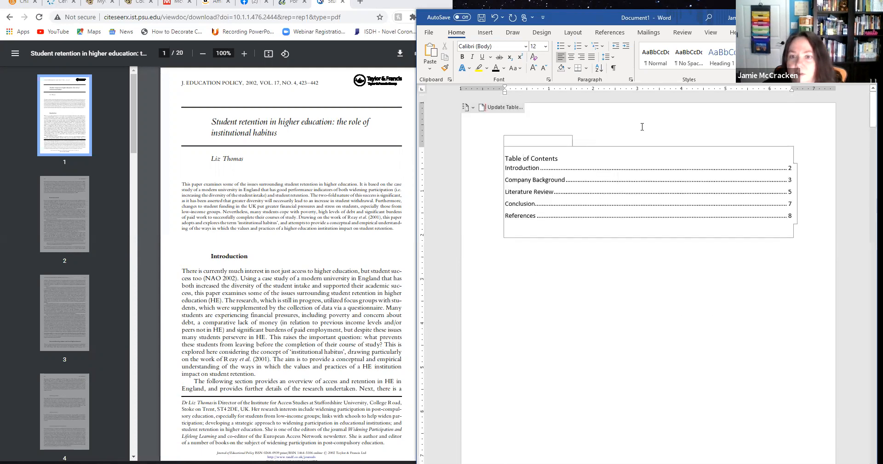
Place the insertion point below the table of contents and bring up the referencing commands.
left_click(639, 266)
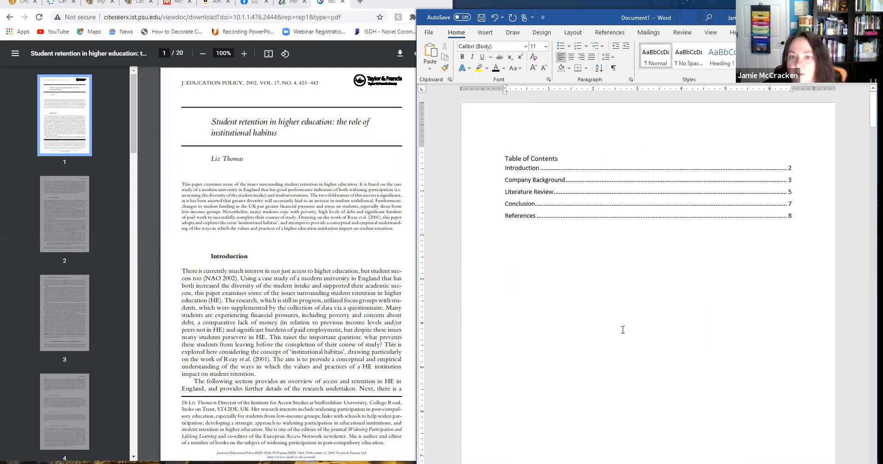
left_click(610, 33)
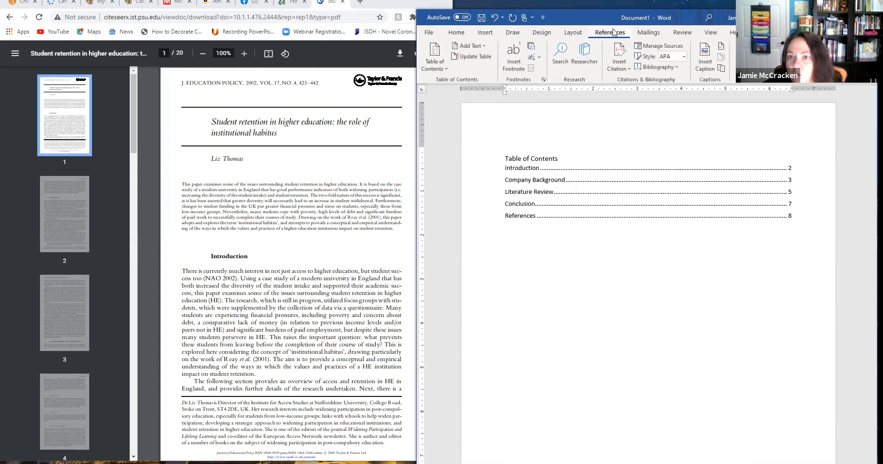